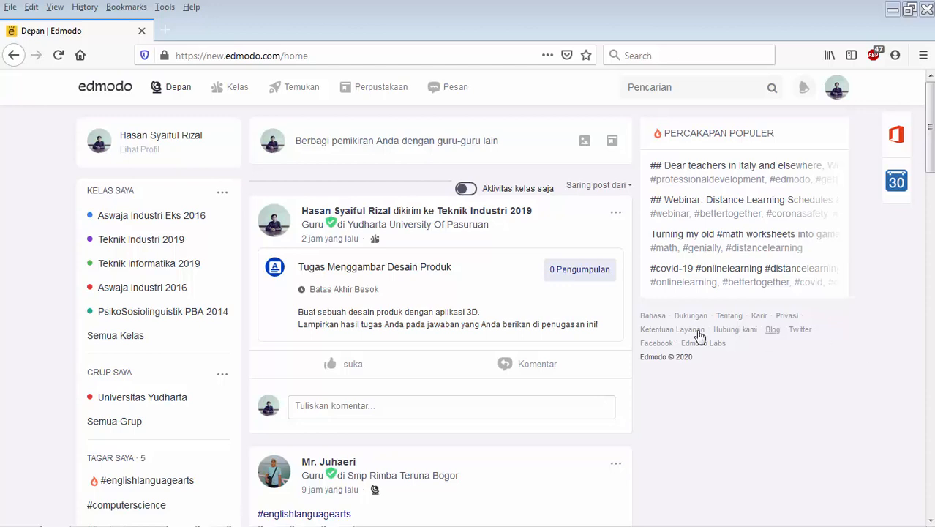
- Open the Teknik Industri 2019 class and create a new quiz for it
click(179, 245)
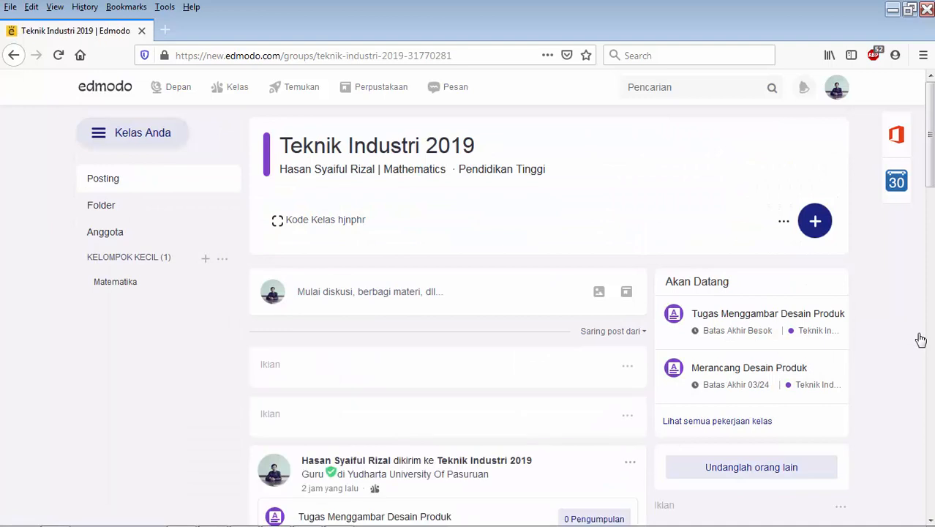
click(821, 225)
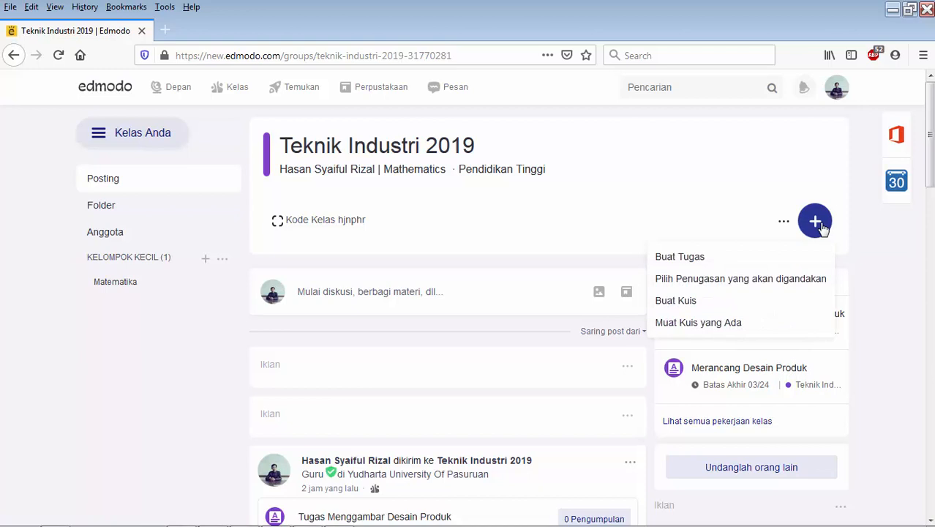
click(687, 306)
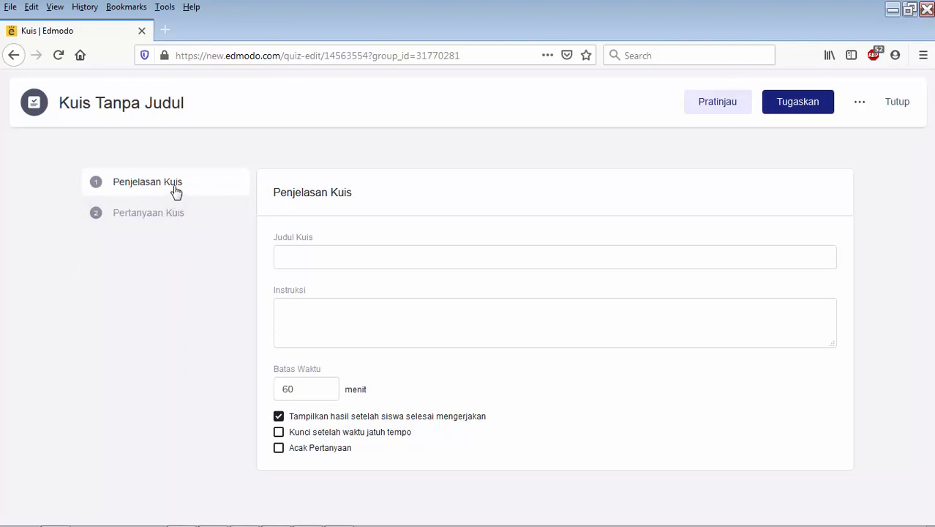
- Title the quiz "Tes Pra UTS"
click(324, 251)
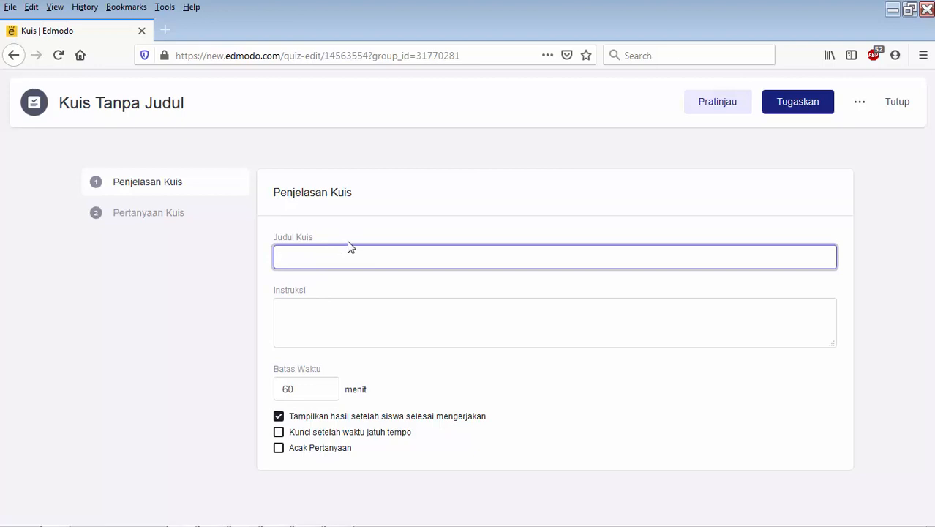
text(Tes U)
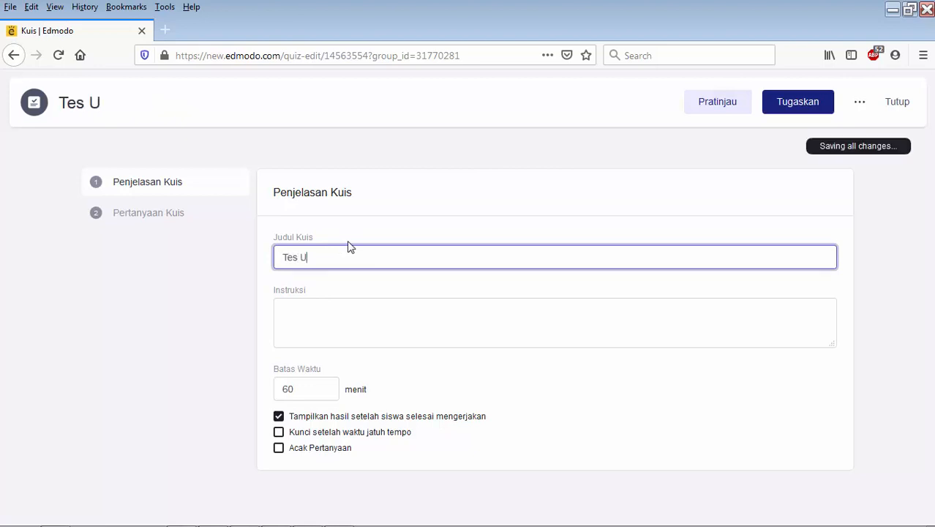
key(BackSpace)
text(PRA UTS)
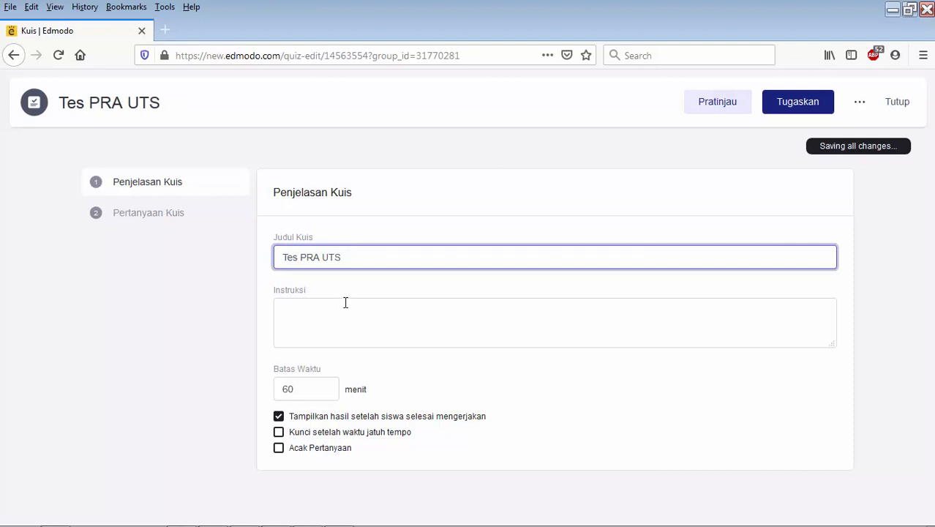
double_click(318, 259)
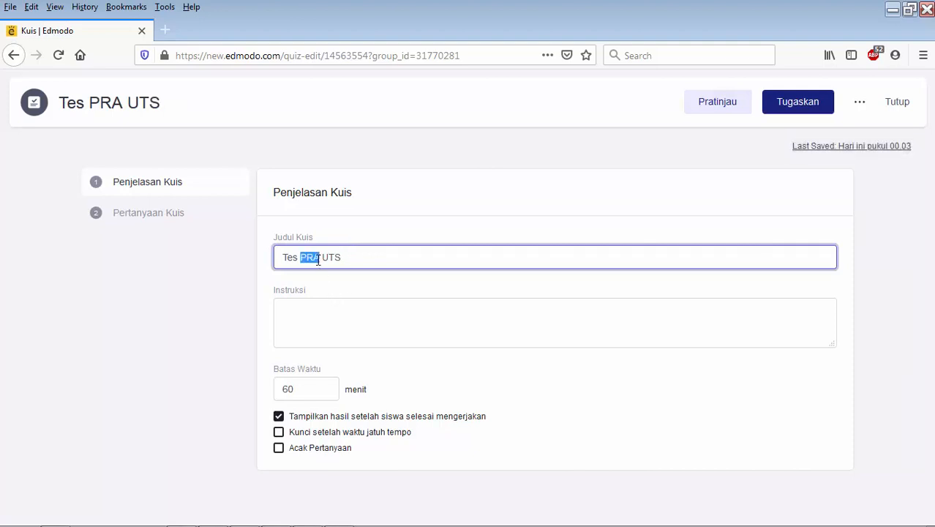
text(Pra)
- Enter the quiz instructions "Pilih jawaban yang paling tepat!"
click(371, 326)
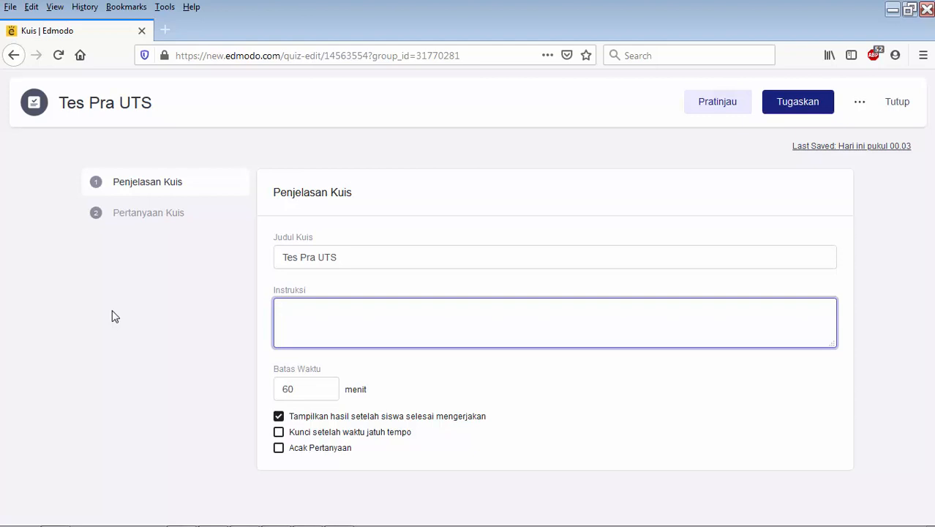
text(Pilih jawaban yang pal)
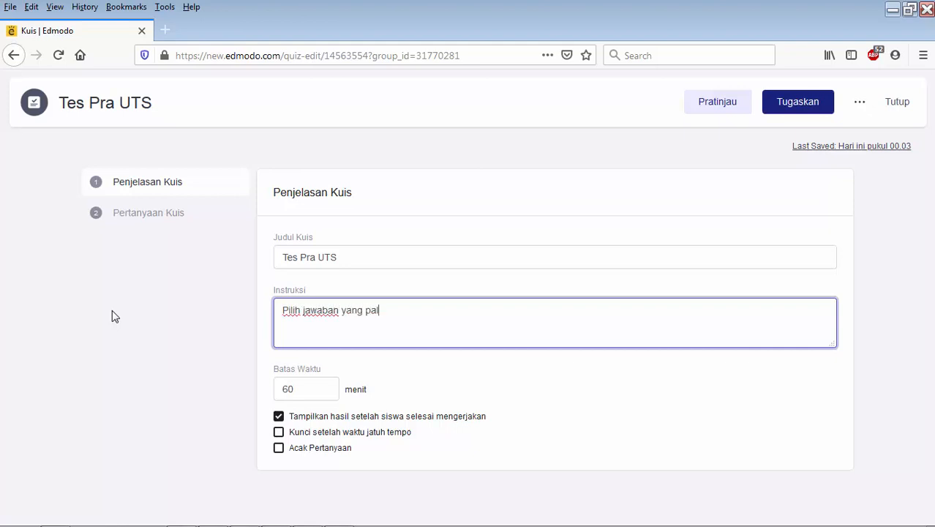
text(ing tepat)
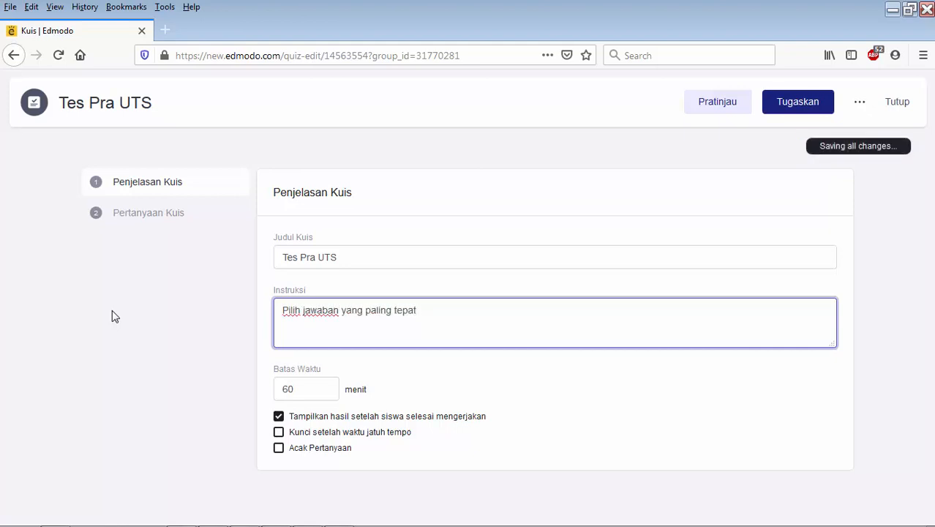
text(!)
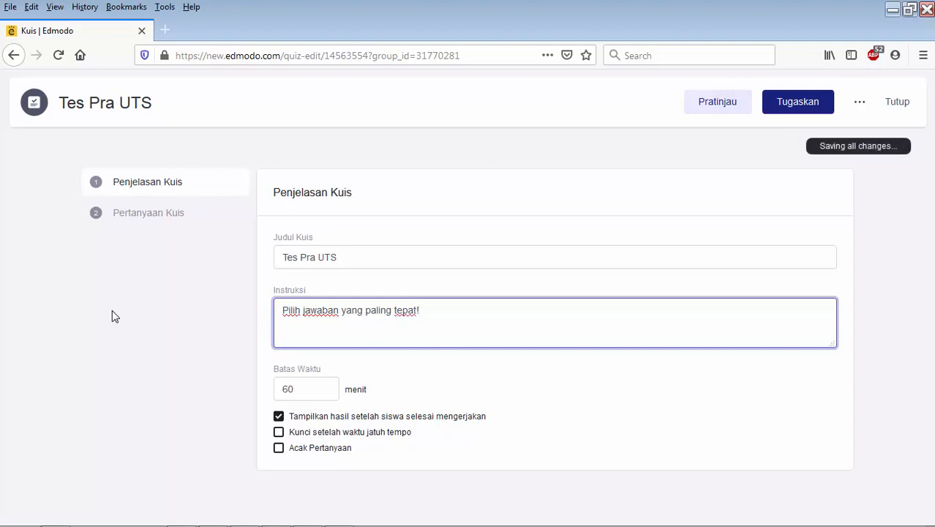
- Set the quiz time limit to 10 minutes and enable both locking after the due time and random question order
click(308, 390)
drag(306, 390, 272, 390)
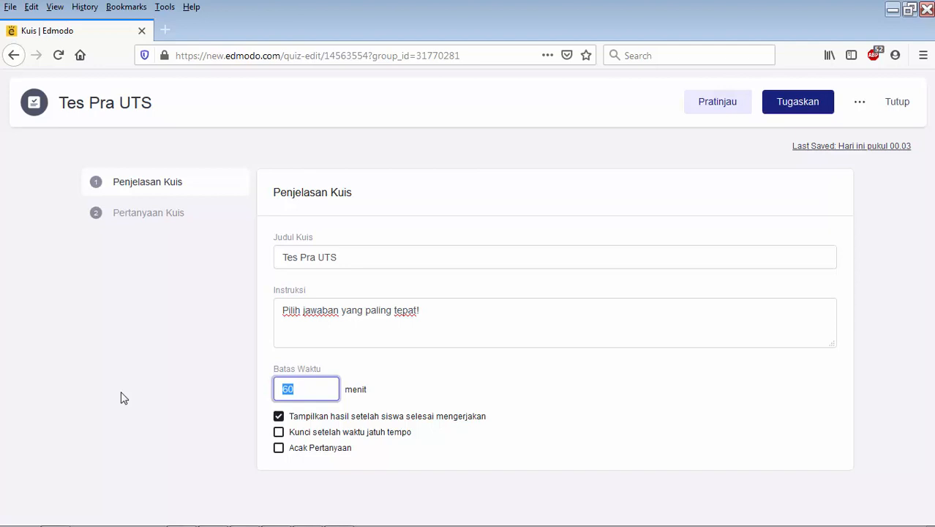
text(10)
click(299, 436)
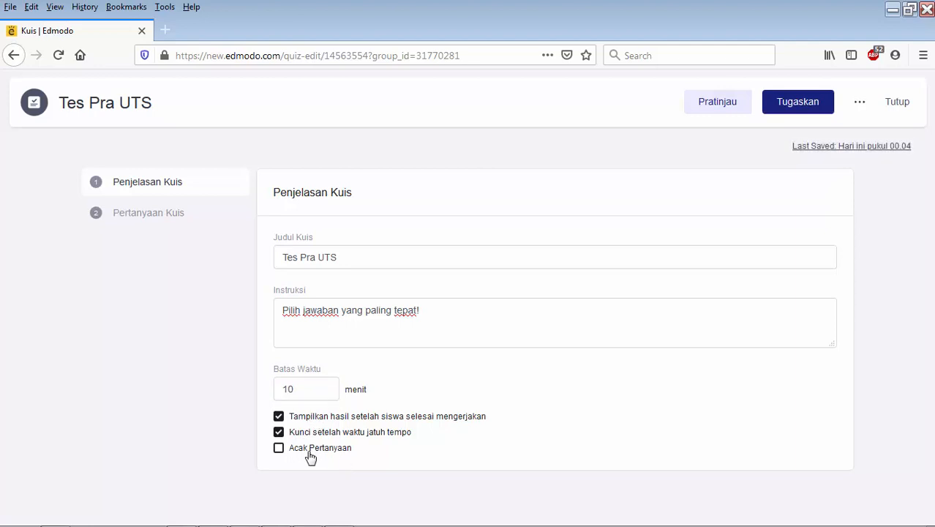
click(281, 452)
- In the quiz questions, make question 1 a Pilihan Ganda question with the text "Lorem ipsum dorem lorem ipsum"
click(160, 215)
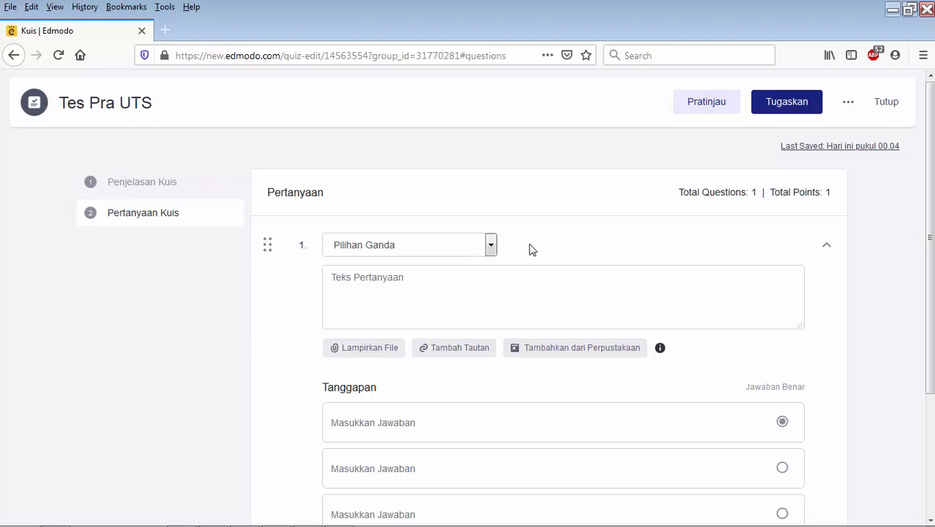
click(491, 247)
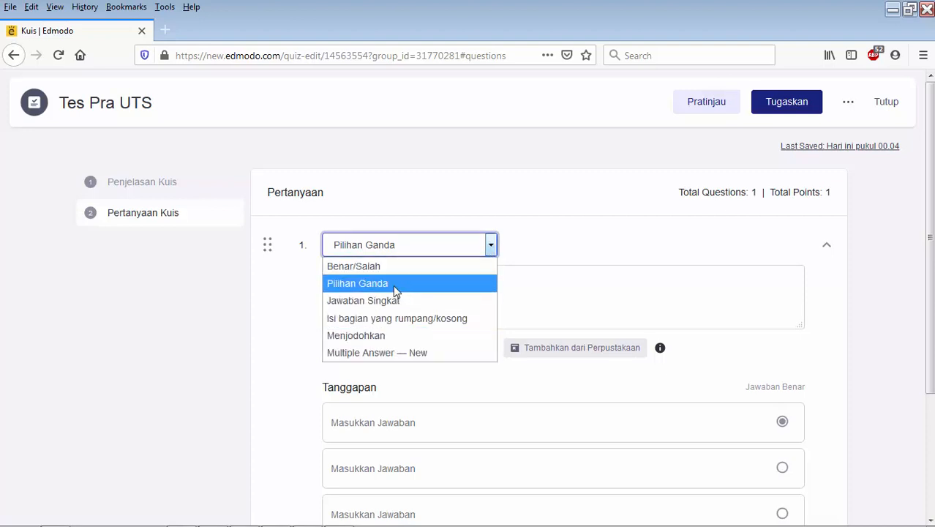
click(432, 283)
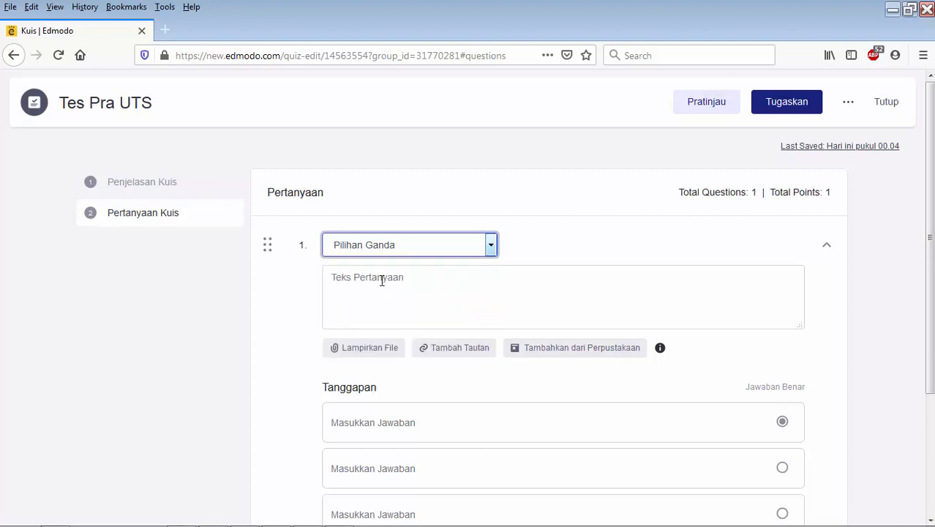
click(381, 280)
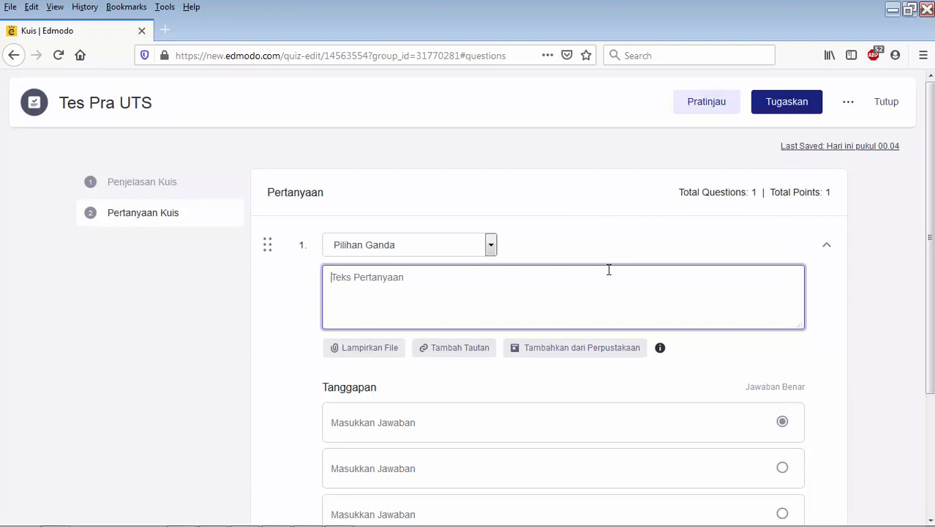
text(Lorem i)
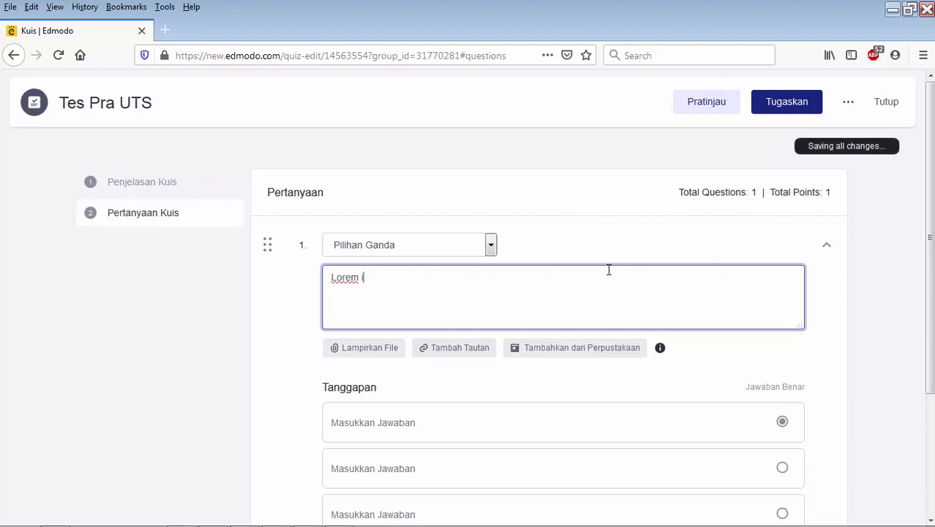
text(psum dorem l)
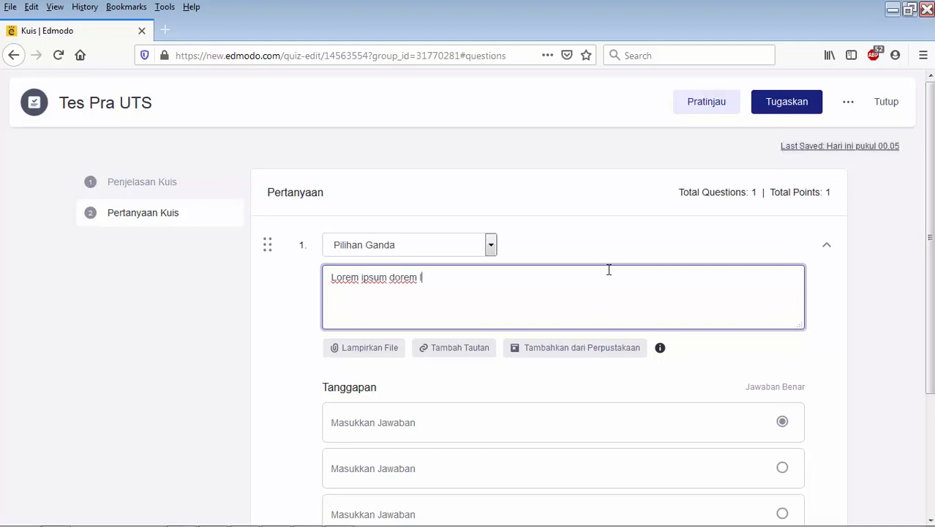
text(orem ipsum)
- Fill question 1's answer choices with Jawaban A, Jawaban B and Jawaban C, adding a fourth choice, Jawaban D
scroll(827, 315, down, 3)
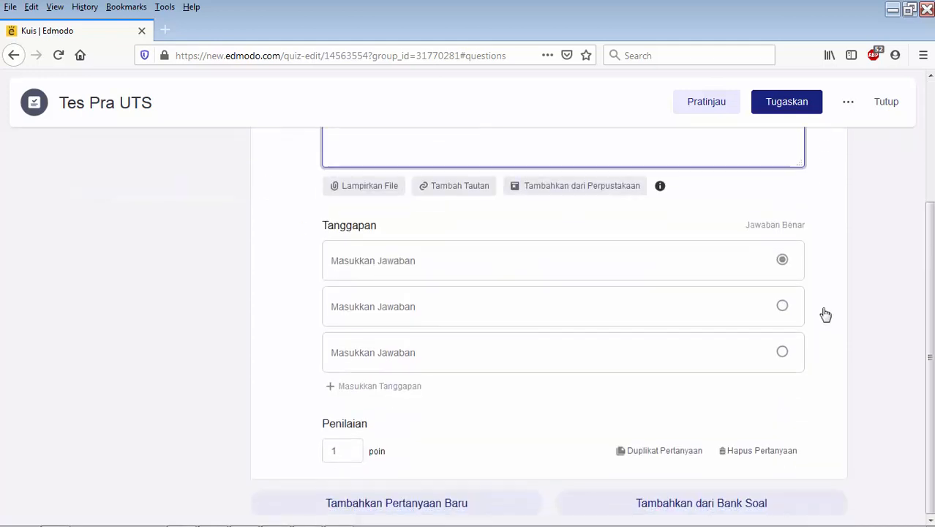
click(534, 263)
text(Ja)
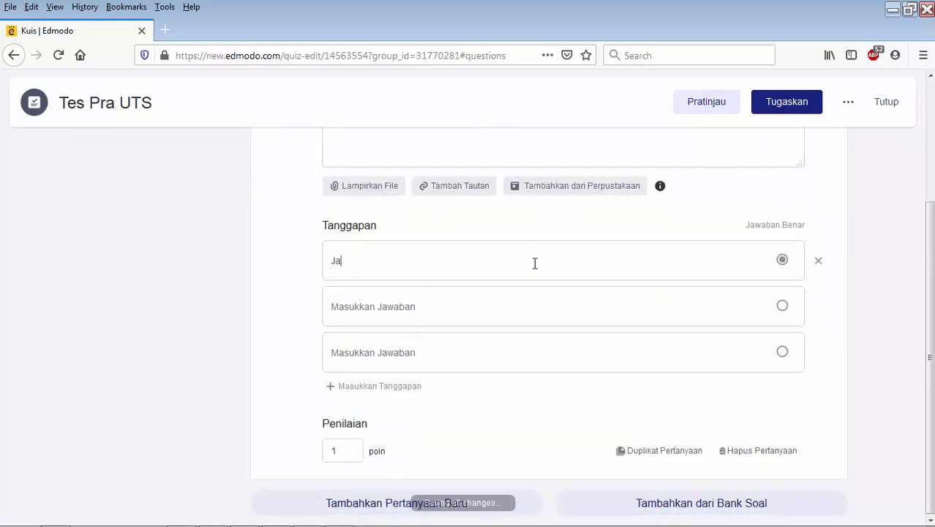
text(waban A)
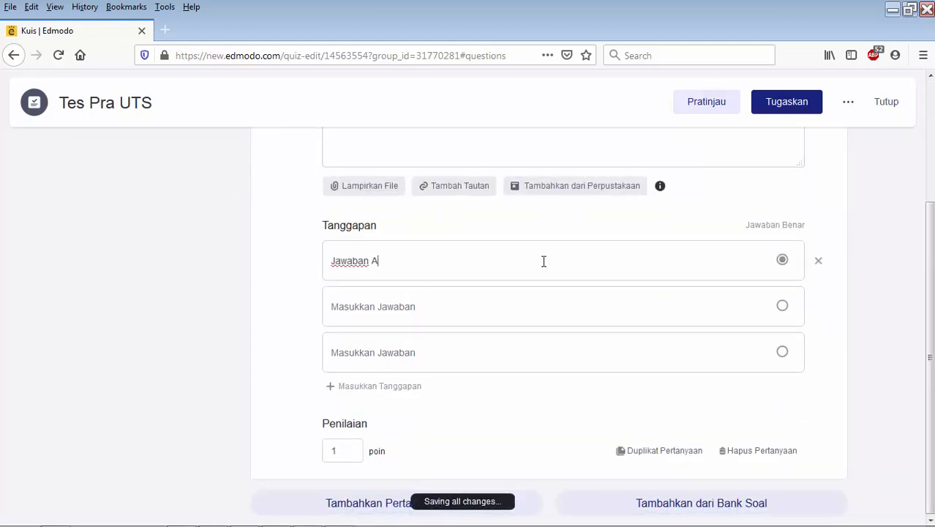
click(412, 308)
text(Jawab)
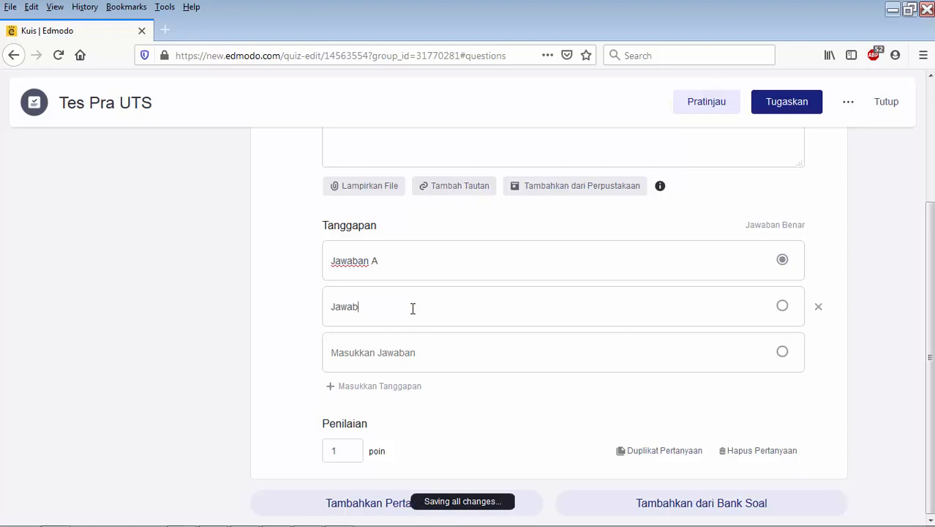
text(an B)
text(Jawaban C)
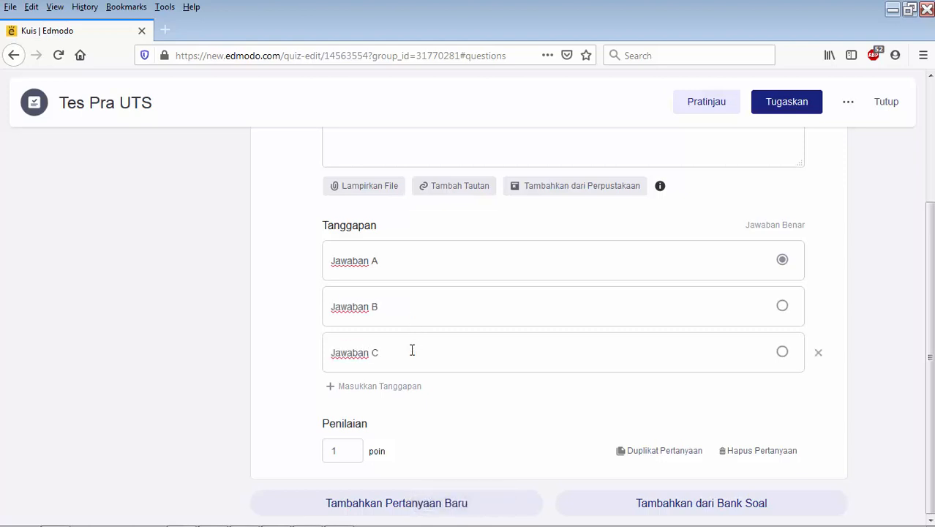
click(376, 388)
text(Jawaban D)
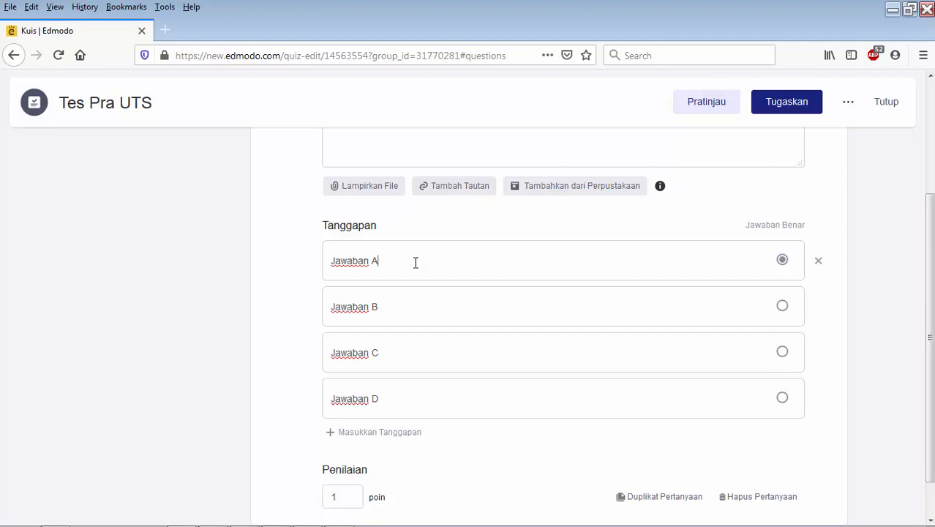
- Mark Jawaban B as the correct answer to question 1 and set the question's score to 10 points
click(782, 307)
scroll(250, 399, down, 1)
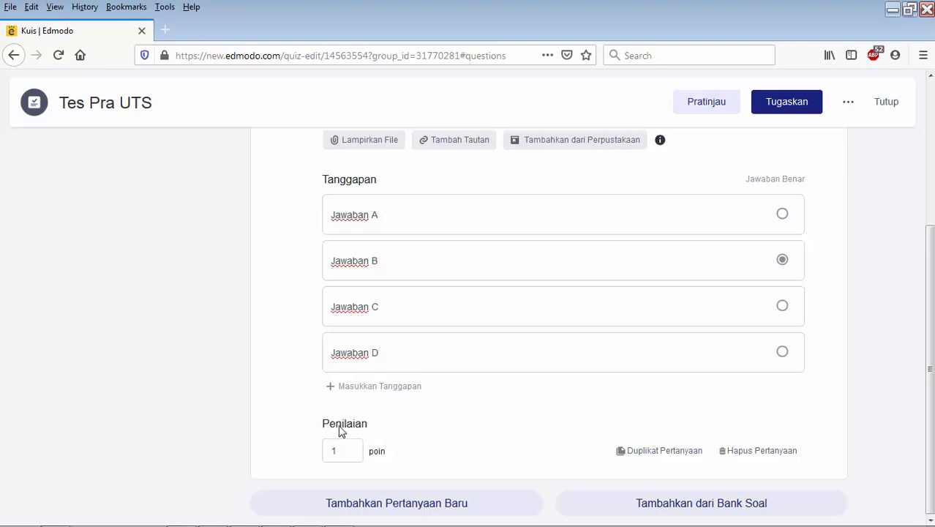
drag(347, 450, 316, 451)
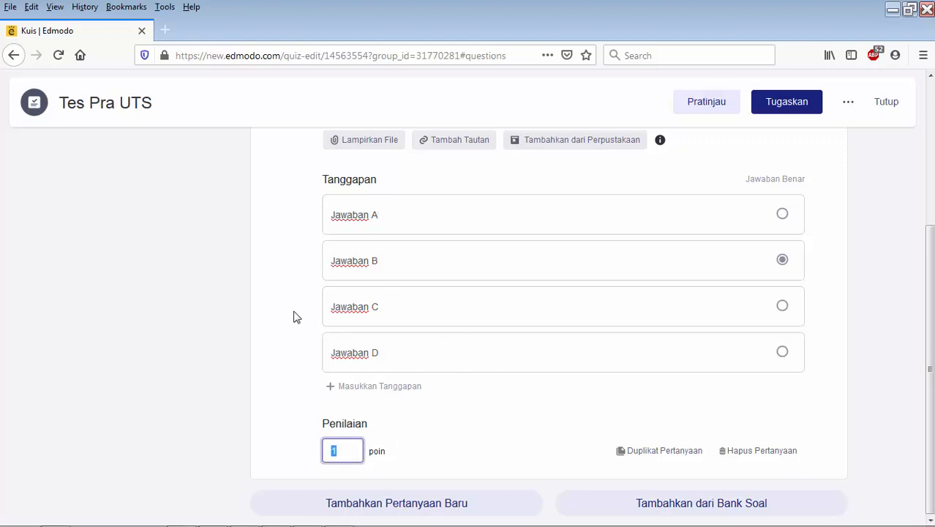
scroll(297, 316, up, 3)
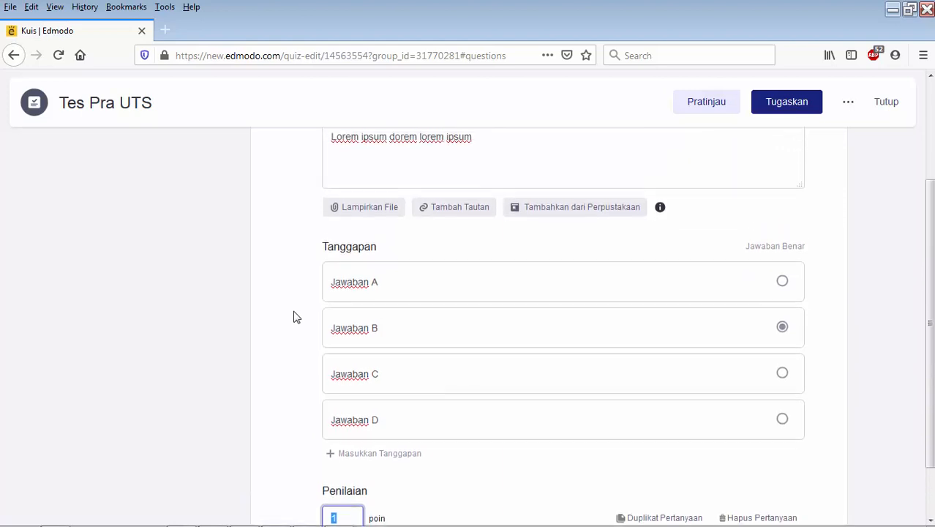
scroll(296, 316, down, 3)
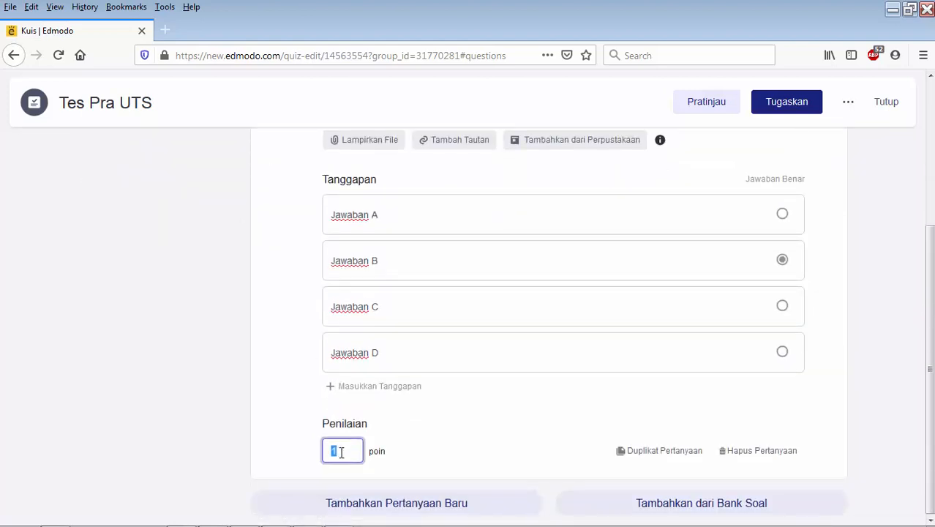
drag(351, 452, 312, 450)
text(10)
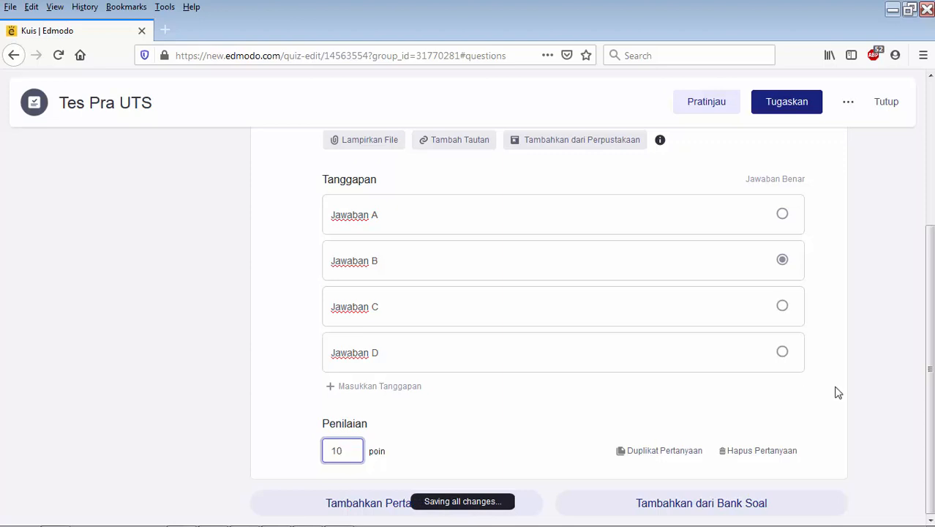
click(871, 374)
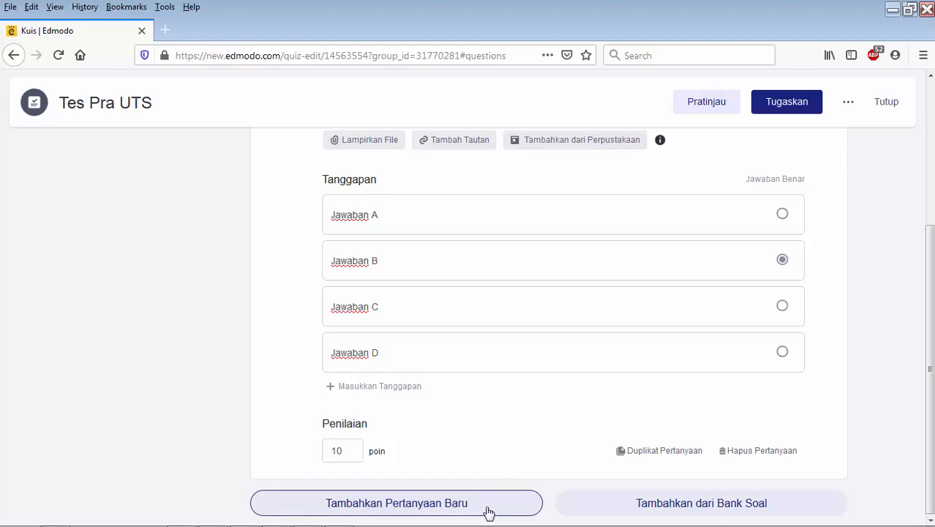
- Duplicate question 1 and fill the copy's three answer choices with Jawaban A, Jawaban B and Jawaban C
click(670, 452)
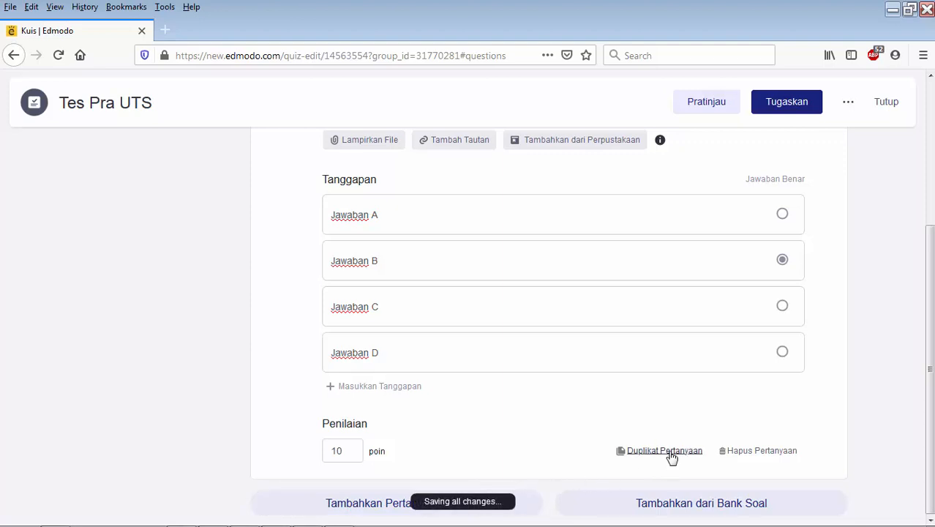
scroll(904, 338, down, 4)
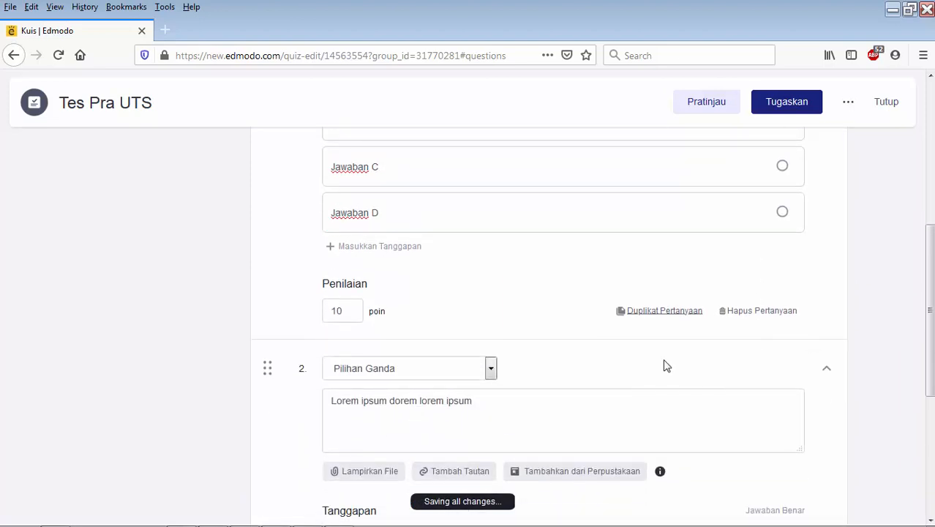
scroll(288, 421, down, 6)
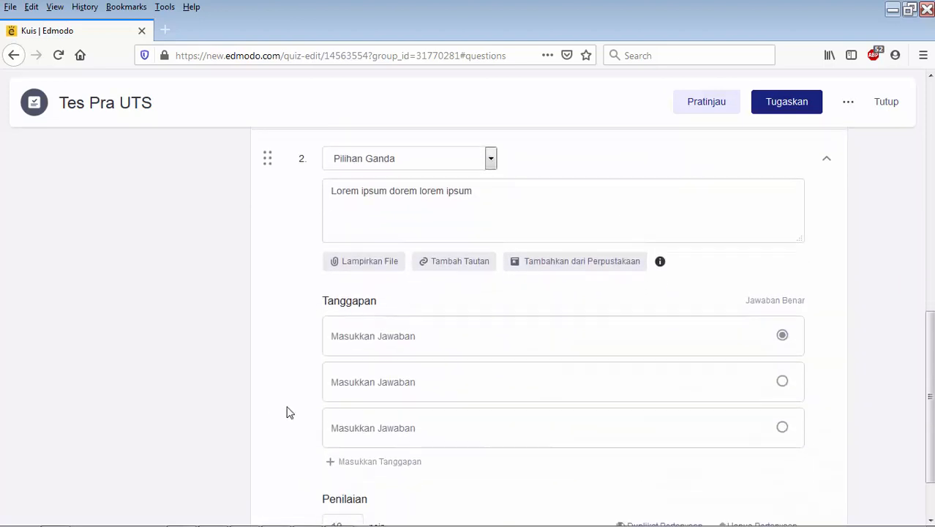
click(449, 335)
text(Jawaban A)
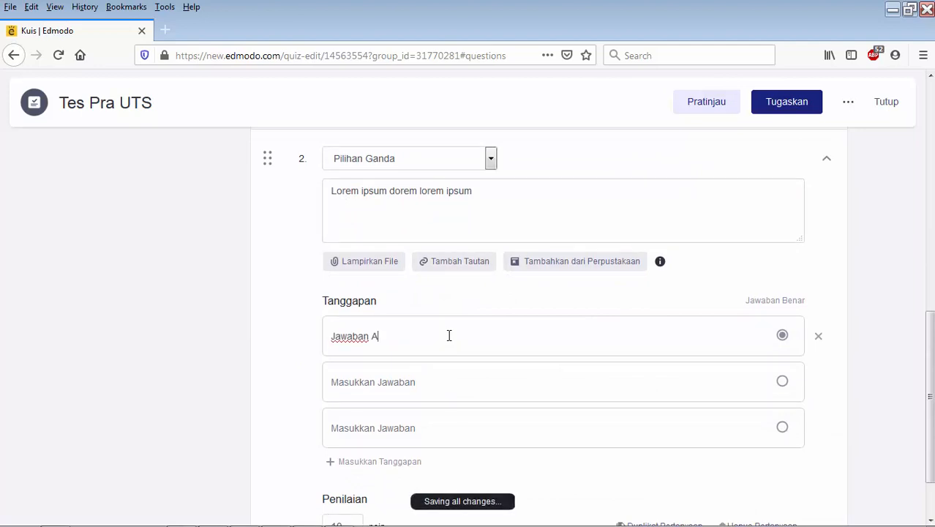
key(ctrl+a)
key(ctrl+c)
click(451, 378)
key(ctrl+v)
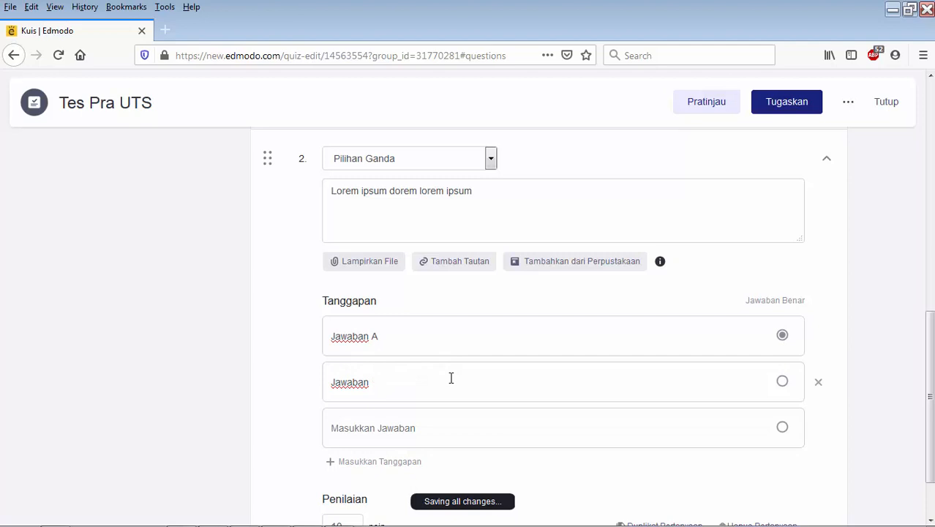
click(391, 431)
key(ctrl+v)
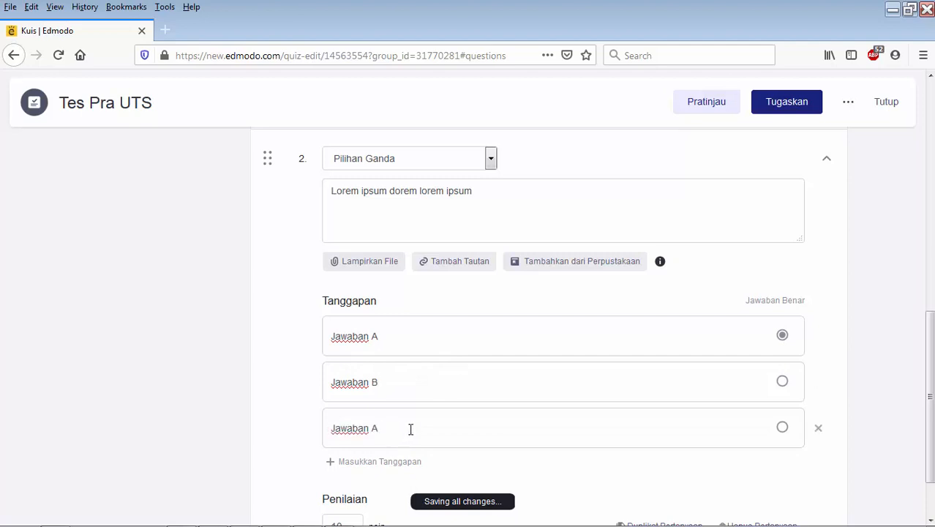
- Add a fourth choice, Jawaban D, to question 2 and mark it as the correct answer
click(377, 462)
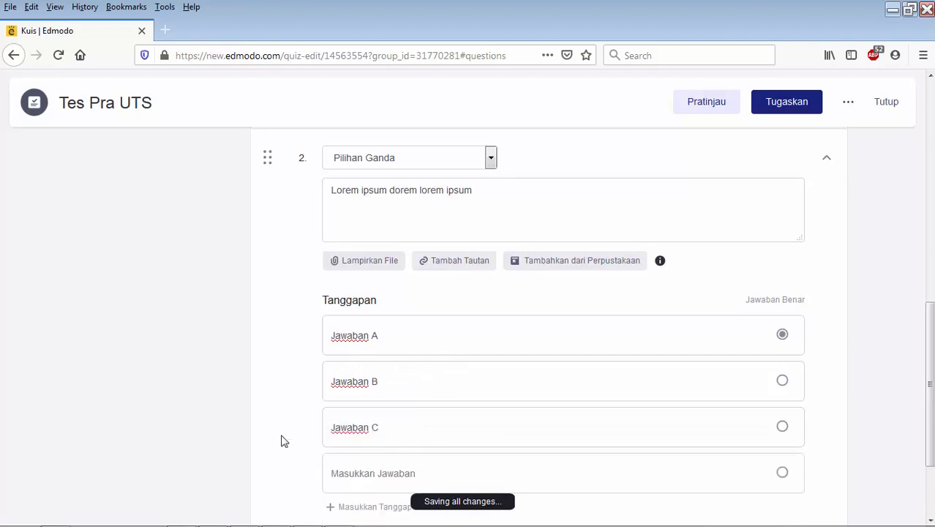
scroll(284, 440, down, 2)
click(351, 352)
key(ctrl+v)
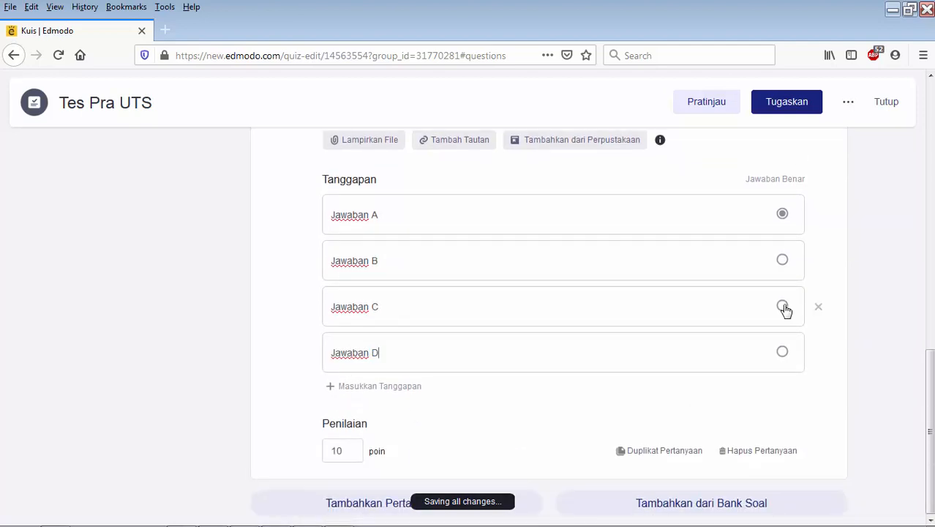
click(782, 353)
- Duplicate question 2 and enter Jawaban A, Jawaban B and Jawaban C as the answer choices of question 3
click(638, 450)
scroll(849, 390, down, 4)
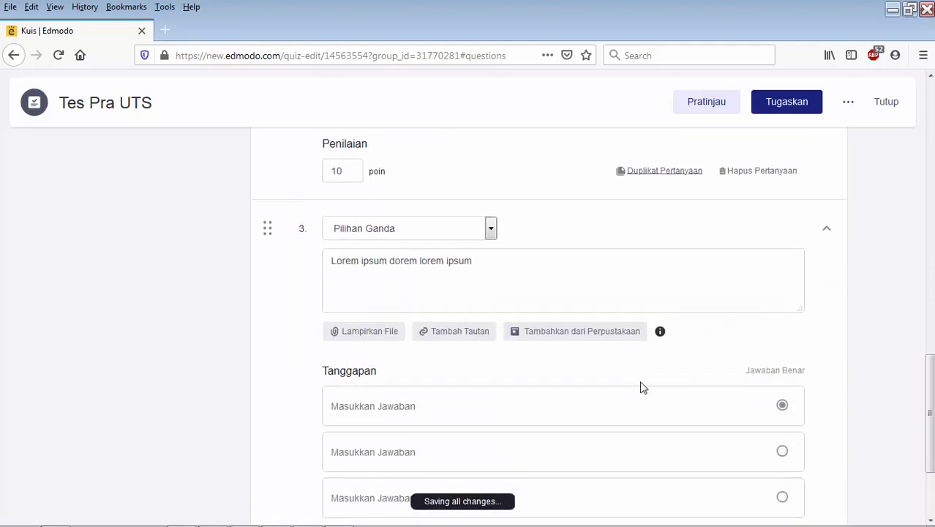
click(429, 411)
text(Jawaban A)
key(shift+Left)
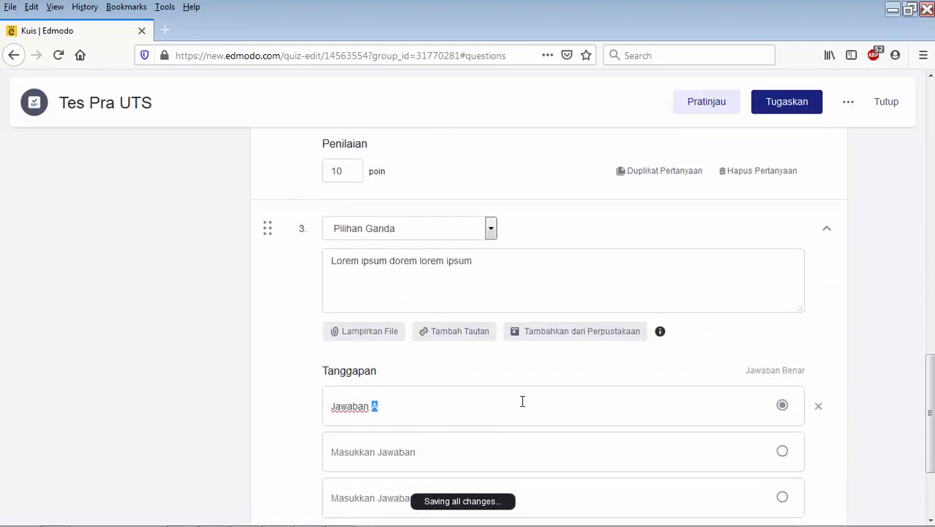
click(463, 444)
key(ctrl+v)
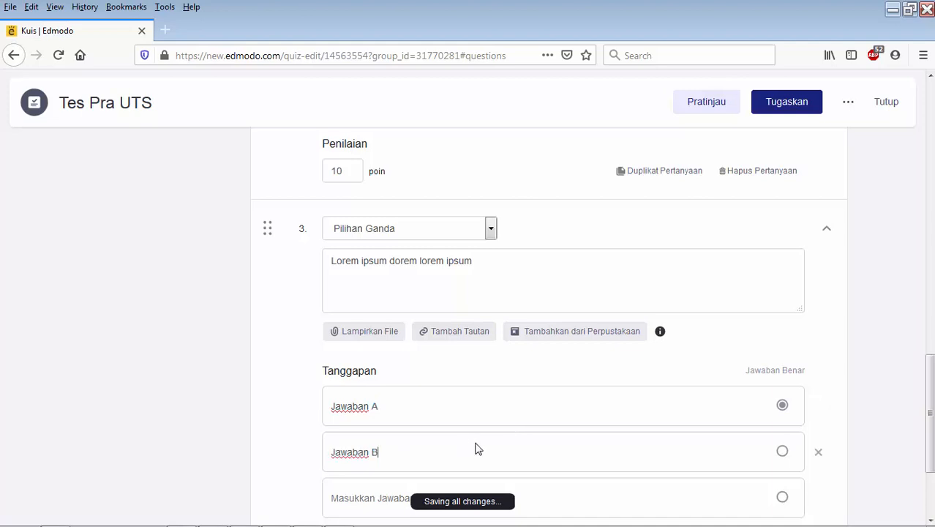
scroll(474, 448, down, 3)
click(407, 350)
key(ctrl+v)
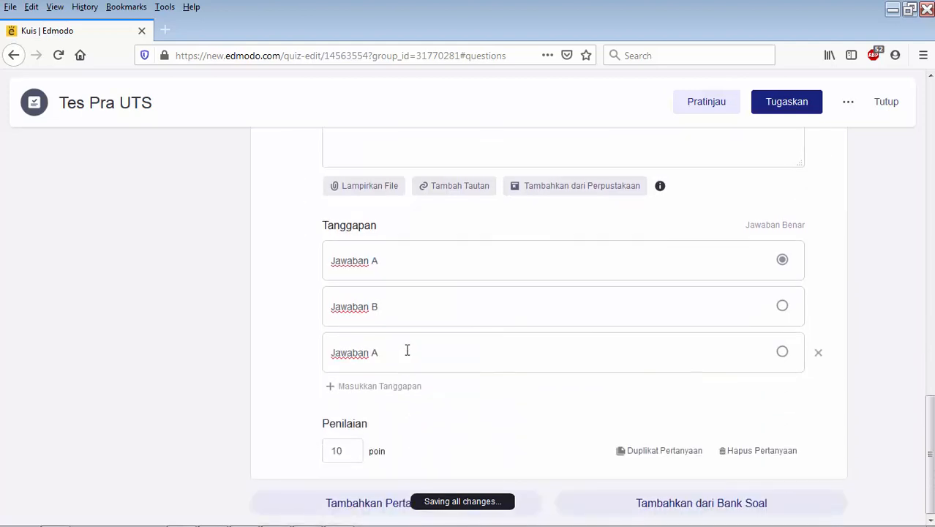
- Add Jawaban D as question 3's fourth choice and mark Jawaban C as the correct answer
click(396, 386)
click(397, 396)
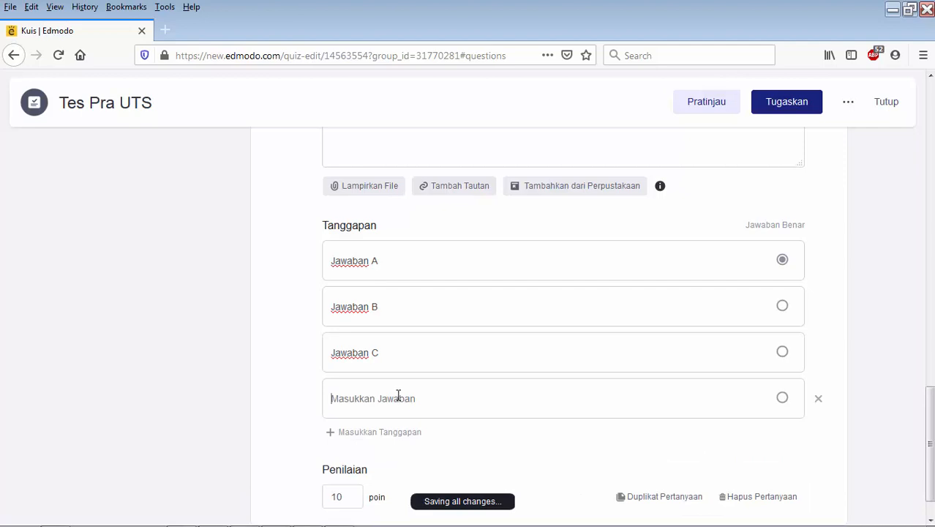
key(ctrl+v)
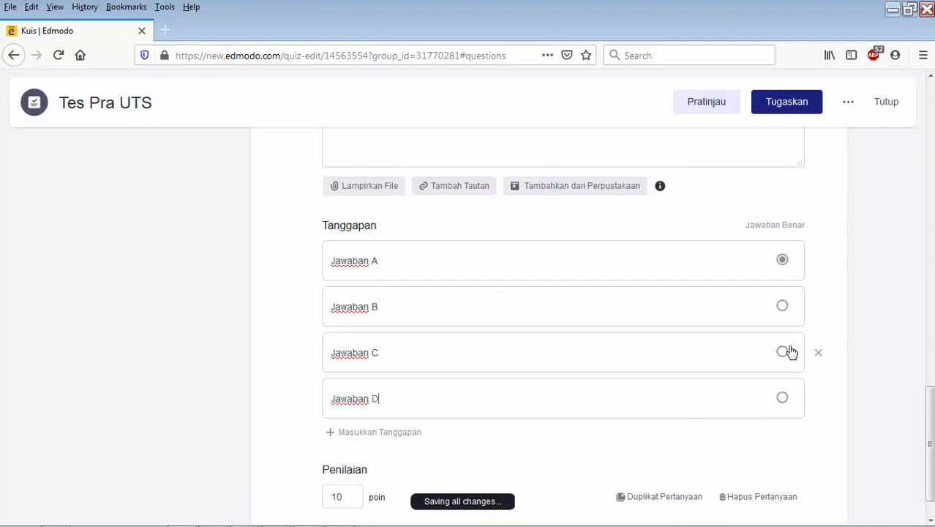
click(784, 355)
- Duplicate question 3 and fill question 4's answer choices with Jawaban A, Jawaban B and Jawaban C
scroll(862, 325, down, 2)
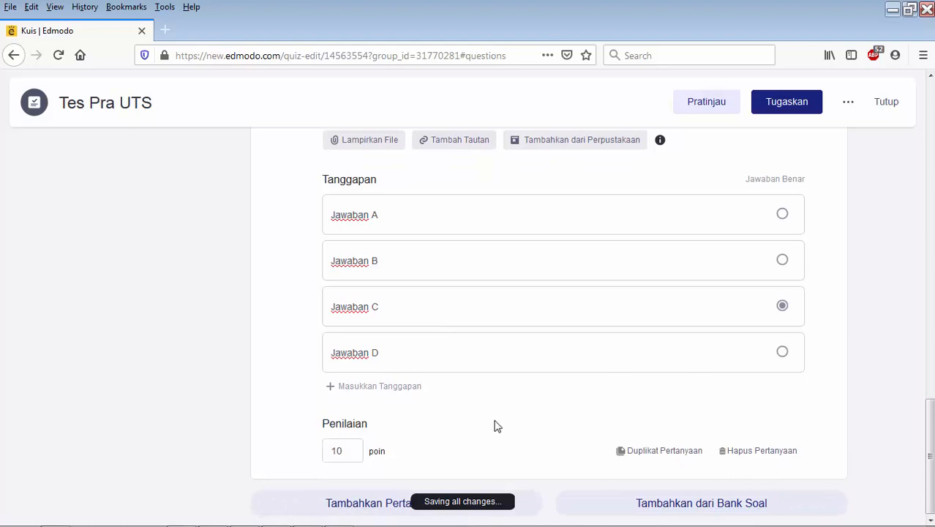
click(649, 452)
scroll(856, 388, down, 6)
scroll(406, 264, up, 3)
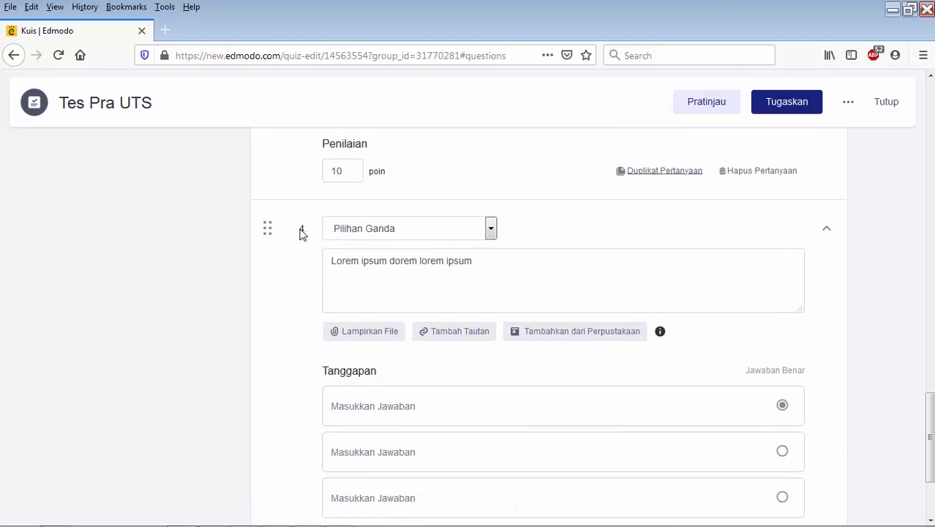
click(399, 411)
text(Jawaban A)
key(ctrl+a)
key(ctrl+c)
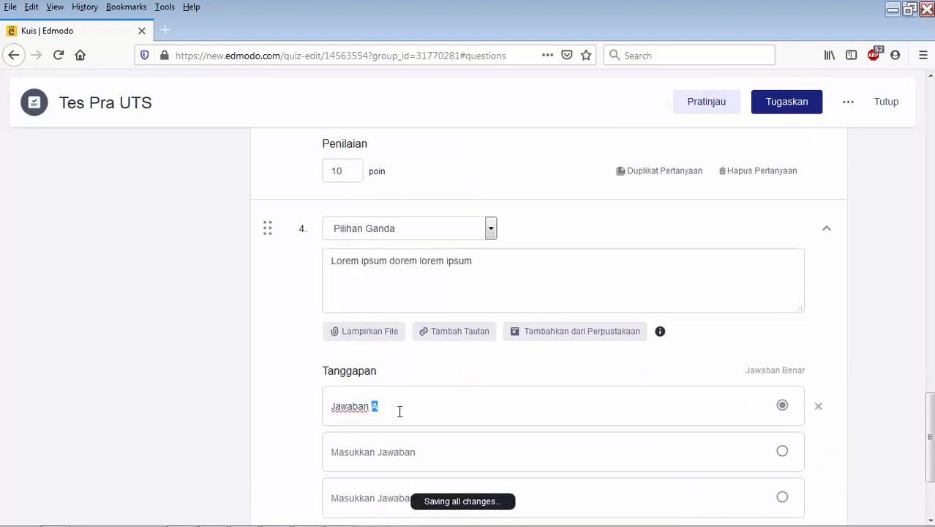
click(396, 448)
key(ctrl+v)
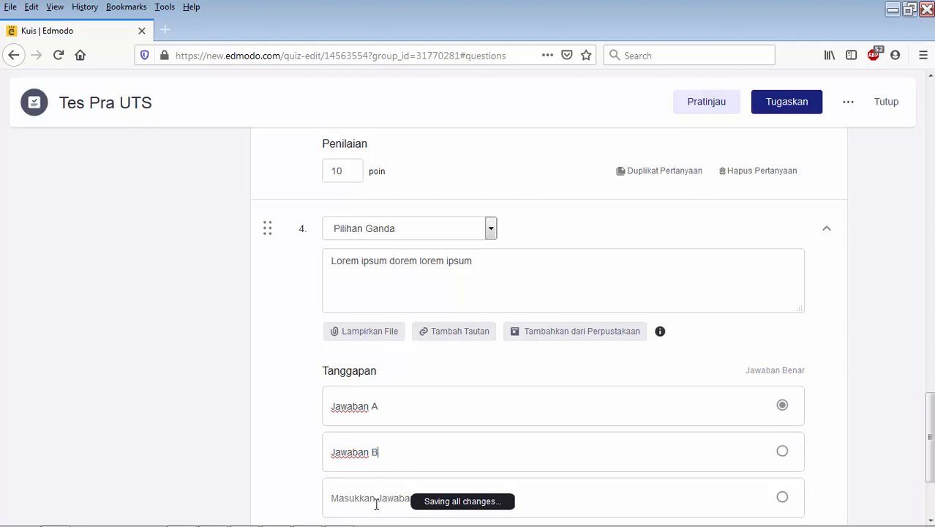
scroll(233, 386, down, 2)
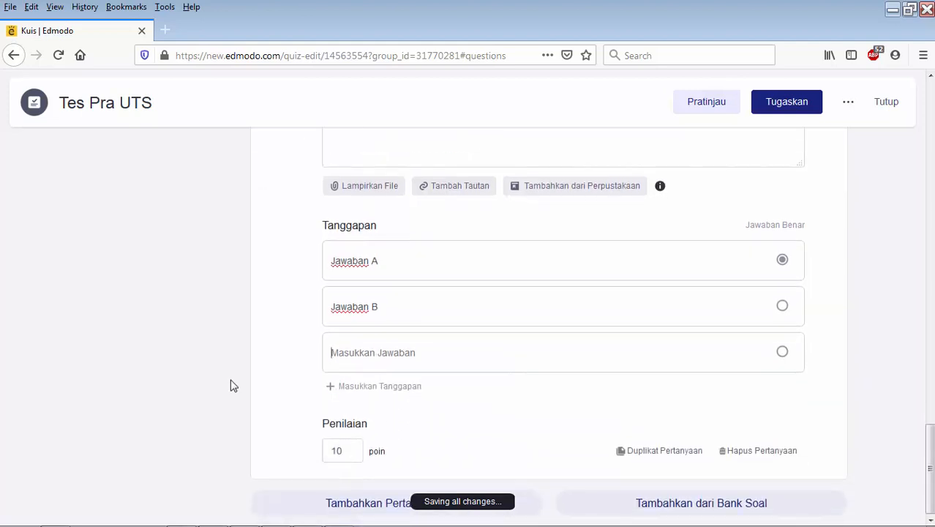
key(ctrl+v)
text(C)
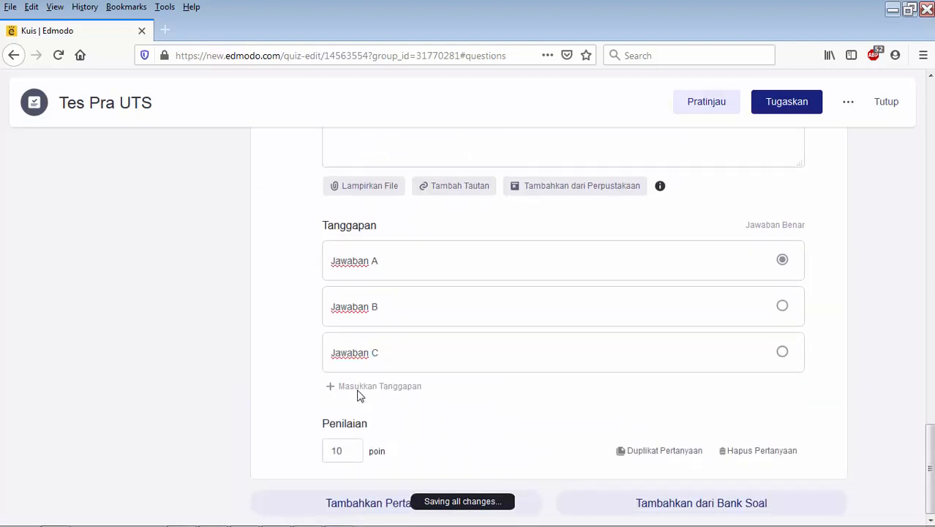
- Add a fourth choice, Jawaban D, to question 4 and mark Jawaban B as its correct answer
click(359, 388)
key(ctrl+v)
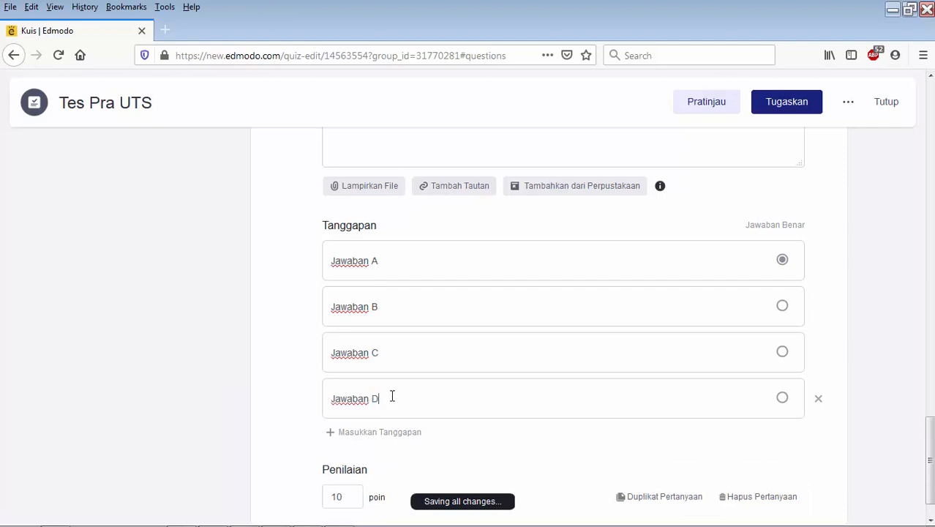
click(782, 261)
- Duplicate question 4 and enter Jawaban A, Jawaban B and Jawaban C as question 5's answer choices
scroll(864, 323, down, 1)
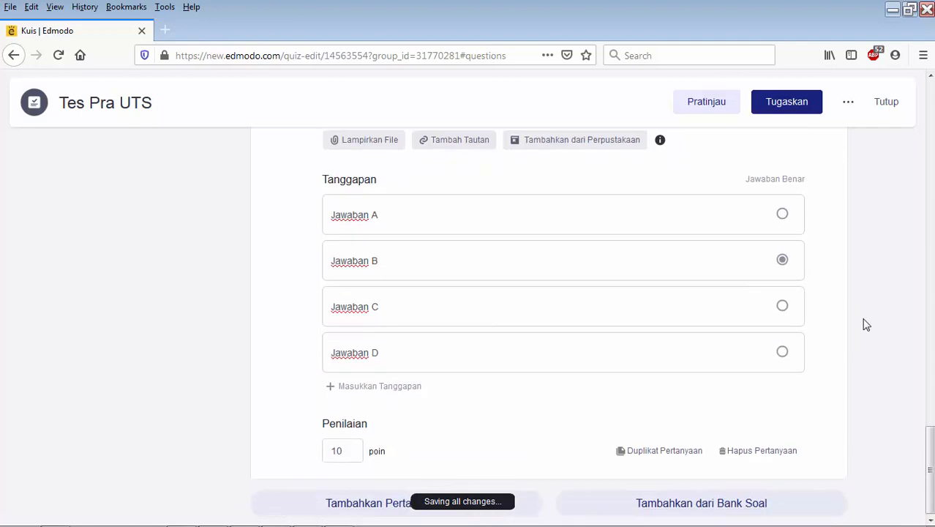
click(667, 452)
scroll(870, 373, down, 3)
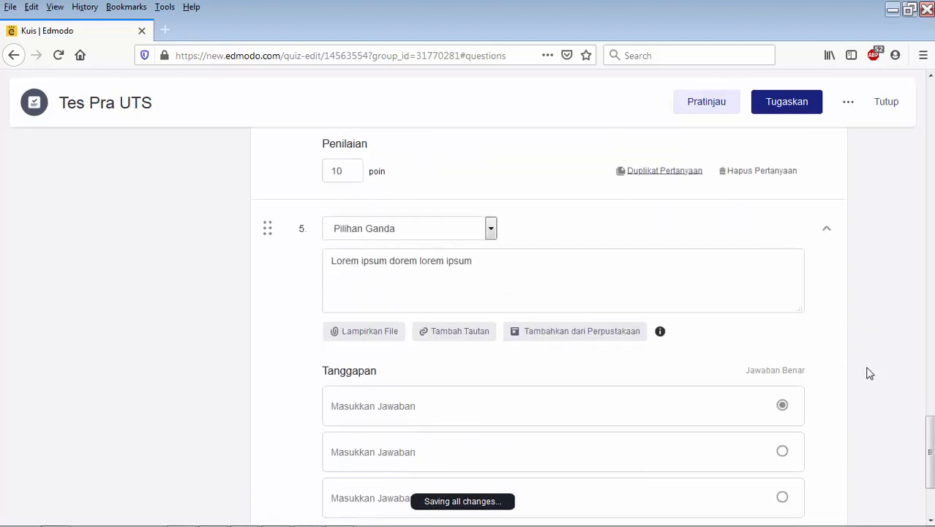
click(386, 407)
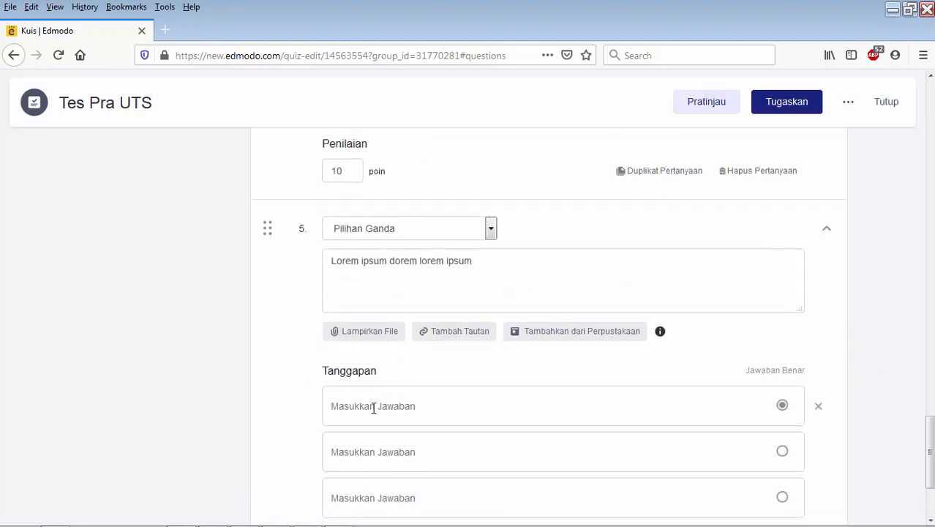
text(Jawaban A)
key(ctrl+v)
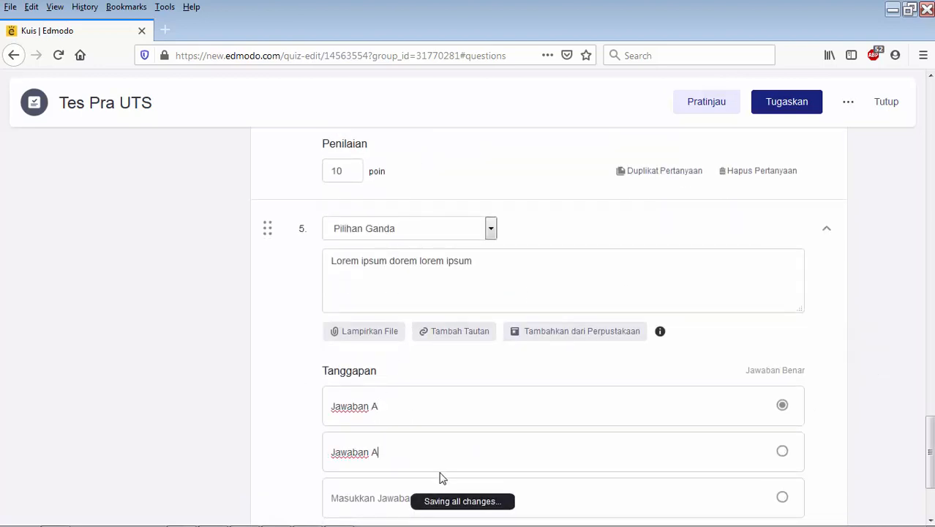
key(BackSpace)
text(B)
scroll(879, 401, down, 3)
key(ctrl+v)
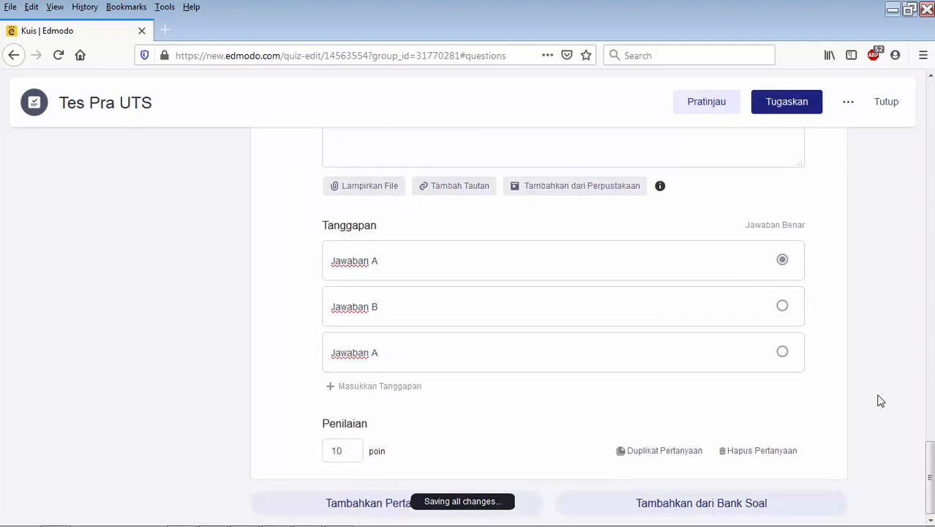
text(C)
- Add Jawaban D as the fourth choice of question 5 and mark it as the correct answer
click(340, 386)
key(ctrl+v)
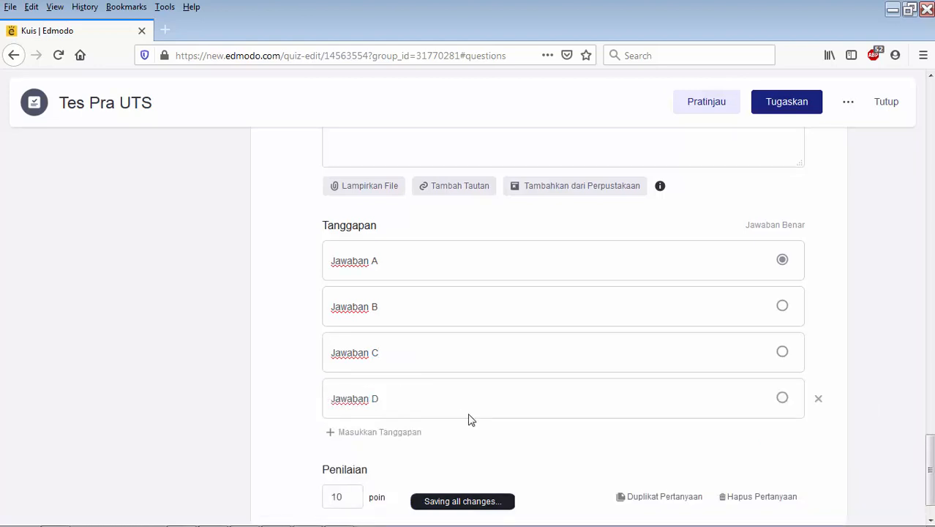
click(781, 400)
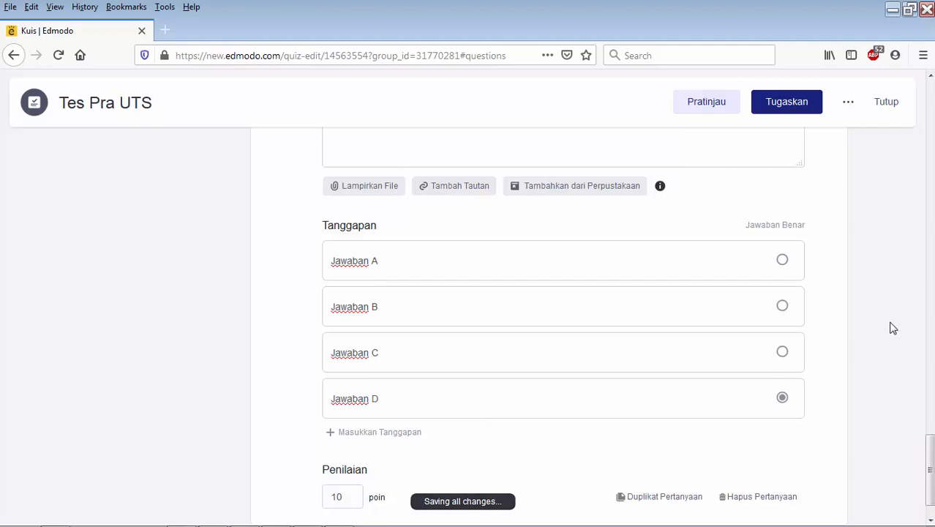
- Review all the quiz questions, checking their answer choices, marked correct answers and points
scroll(892, 328, down, 1)
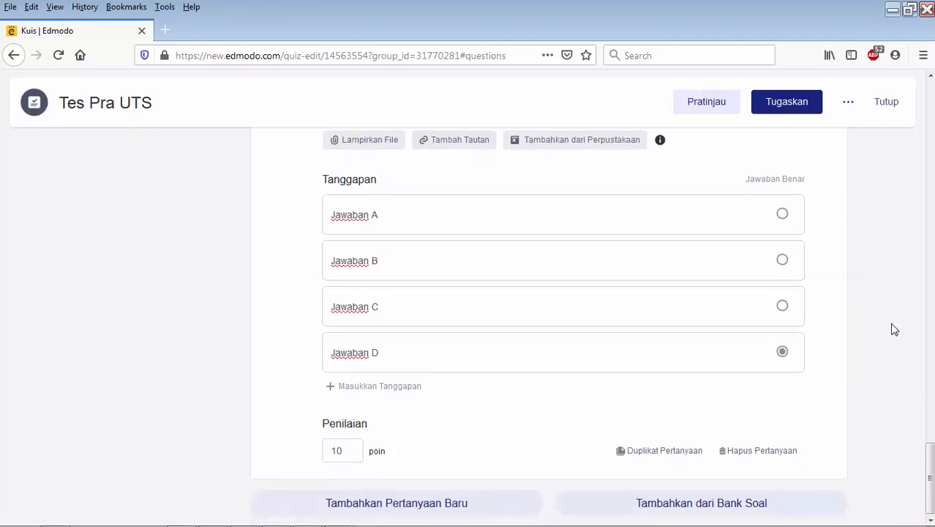
scroll(893, 326, up, 7)
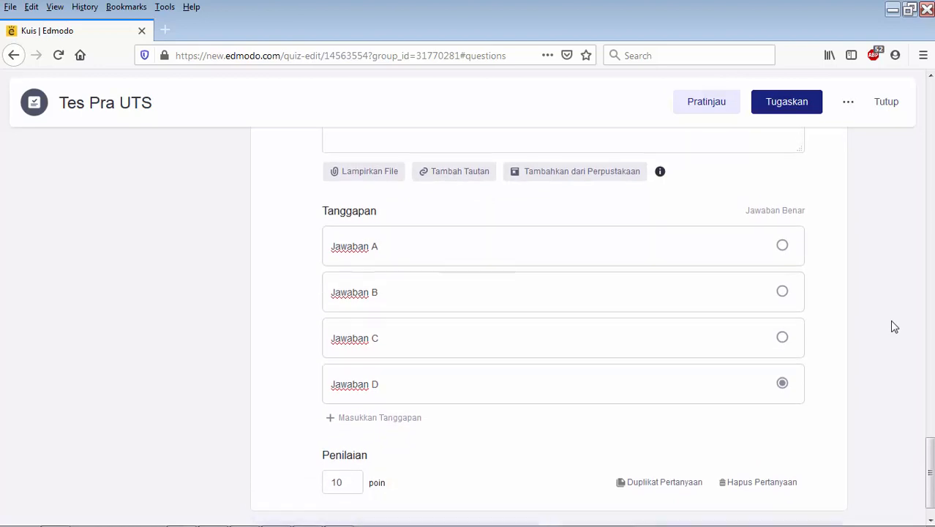
scroll(892, 327, up, 20)
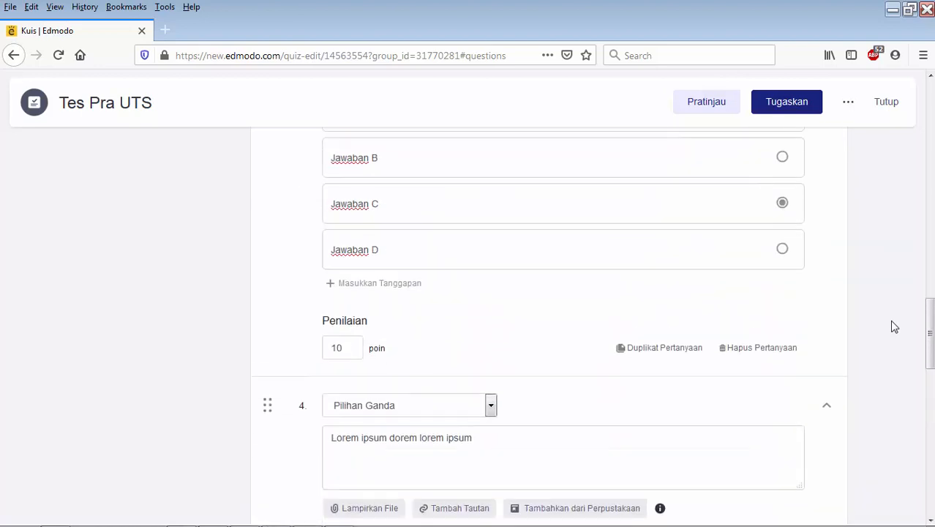
scroll(892, 327, up, 9)
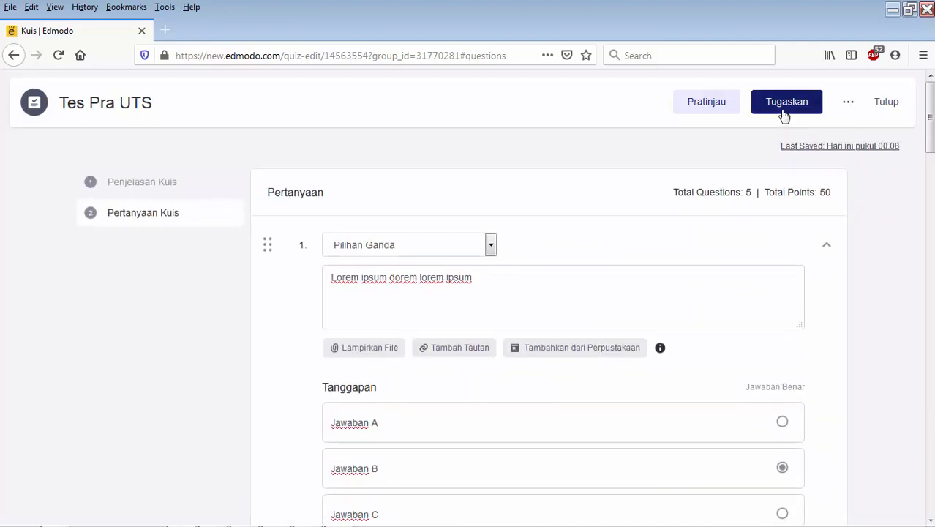
scroll(411, 257, down, 4)
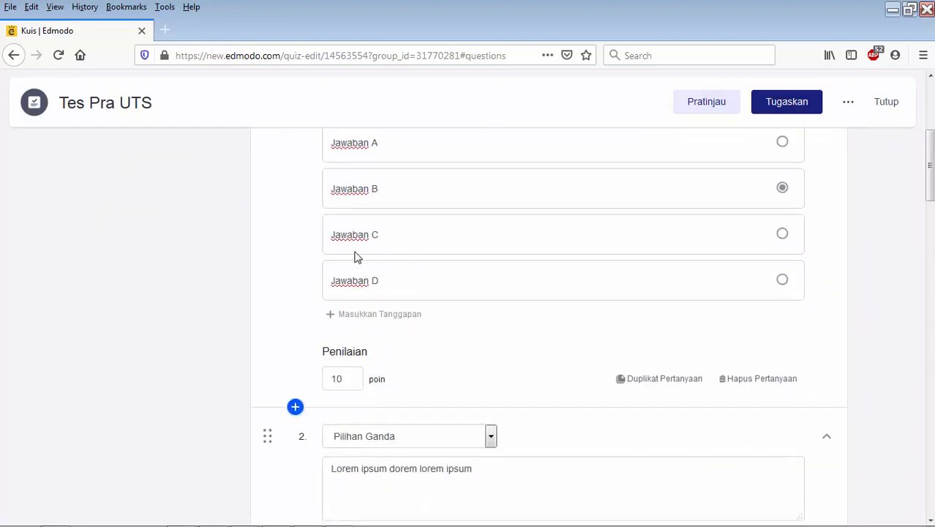
scroll(482, 274, down, 20)
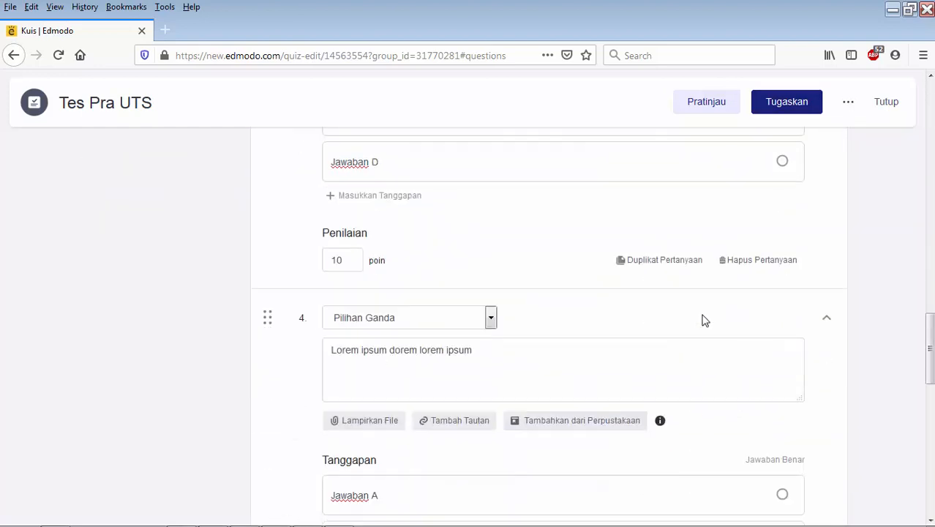
scroll(605, 318, down, 3)
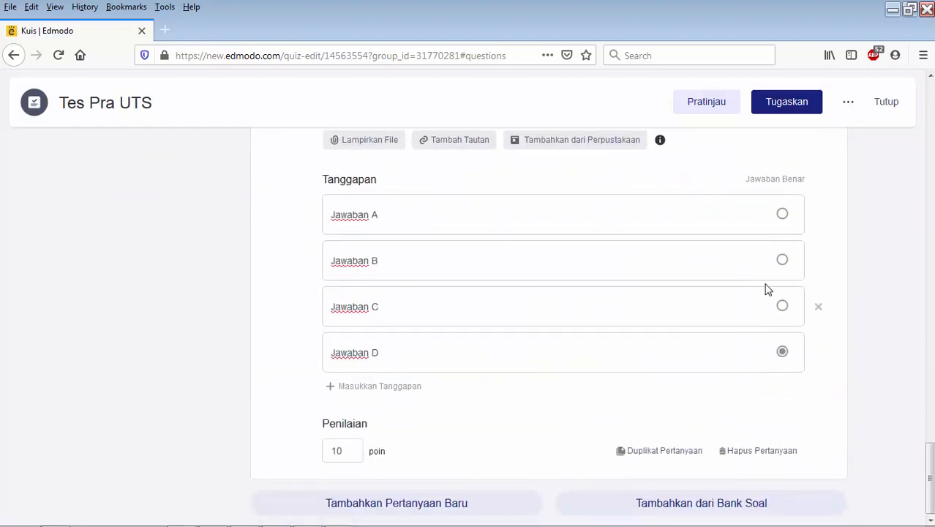
click(782, 260)
scroll(777, 249, down, 1)
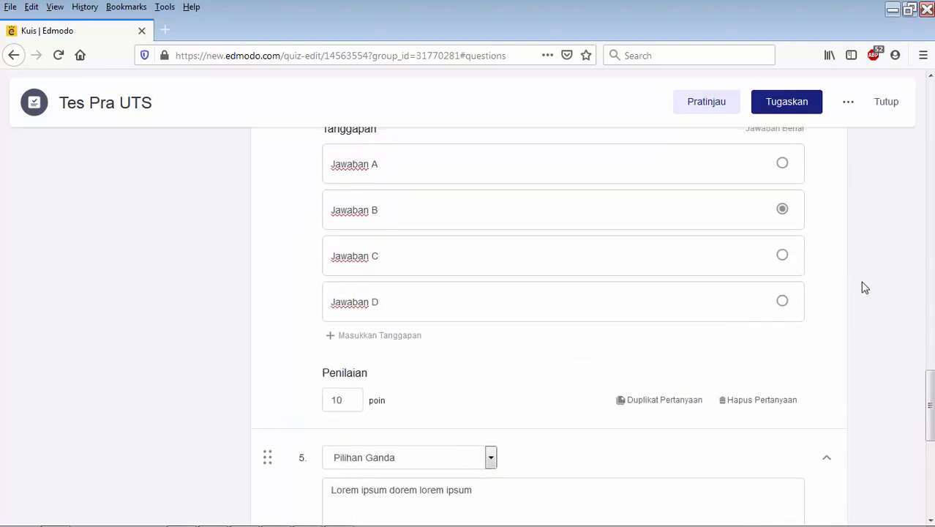
scroll(862, 286, up, 10)
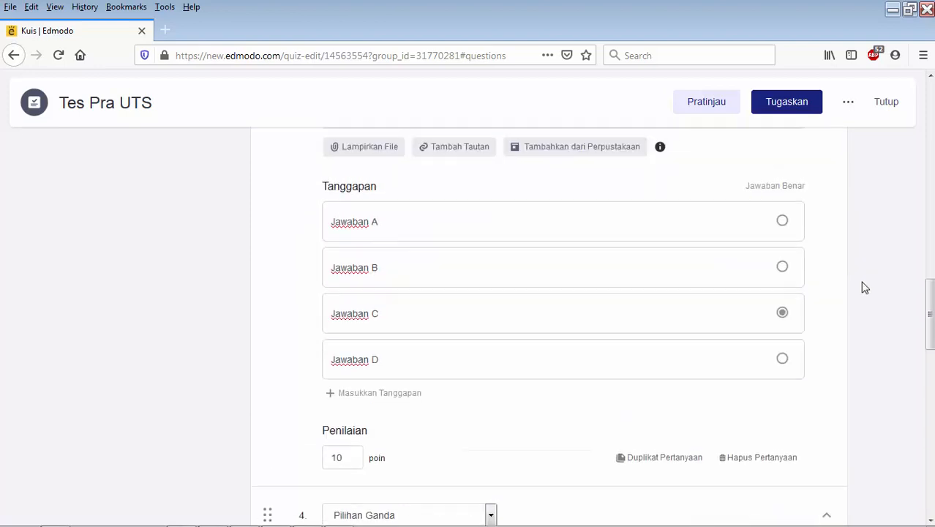
- Start assigning the quiz to Teknik Industri 2019 and set its due date to 03/24/2020, keeping 1:00 AM as the time
click(777, 108)
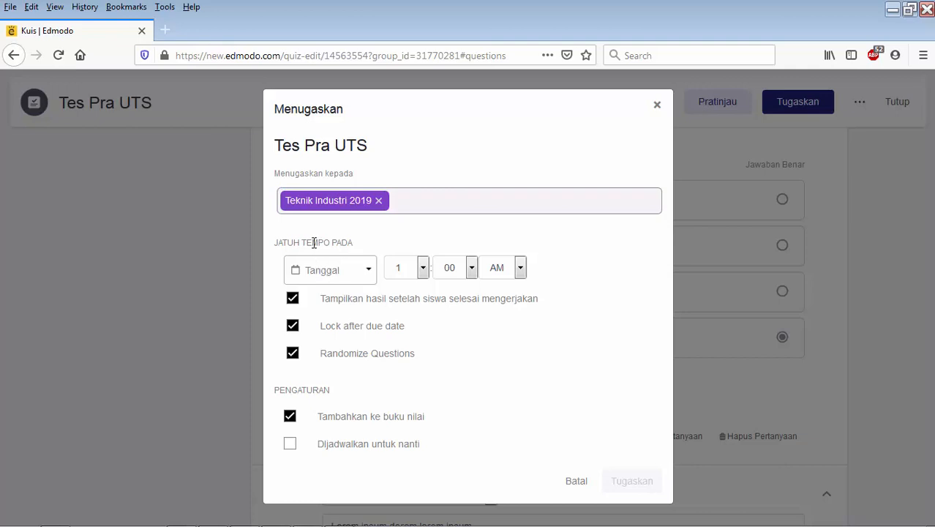
click(337, 275)
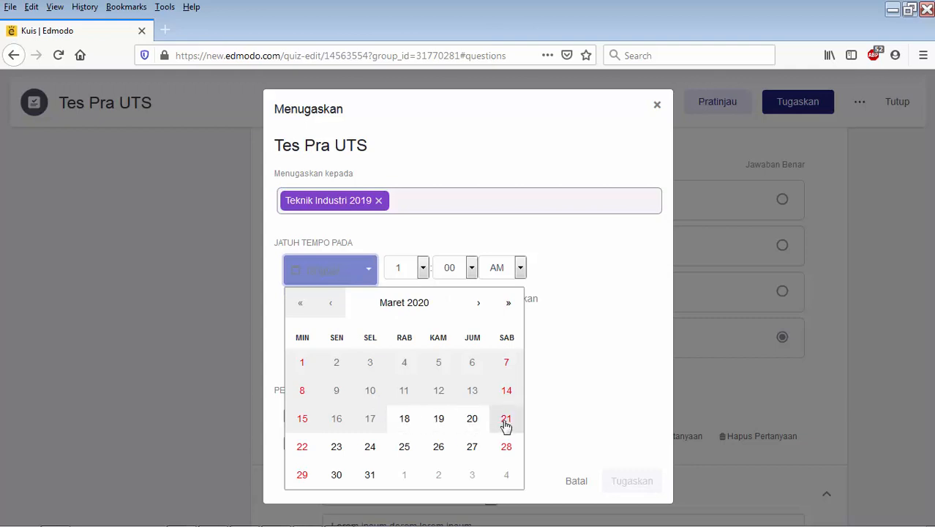
click(370, 448)
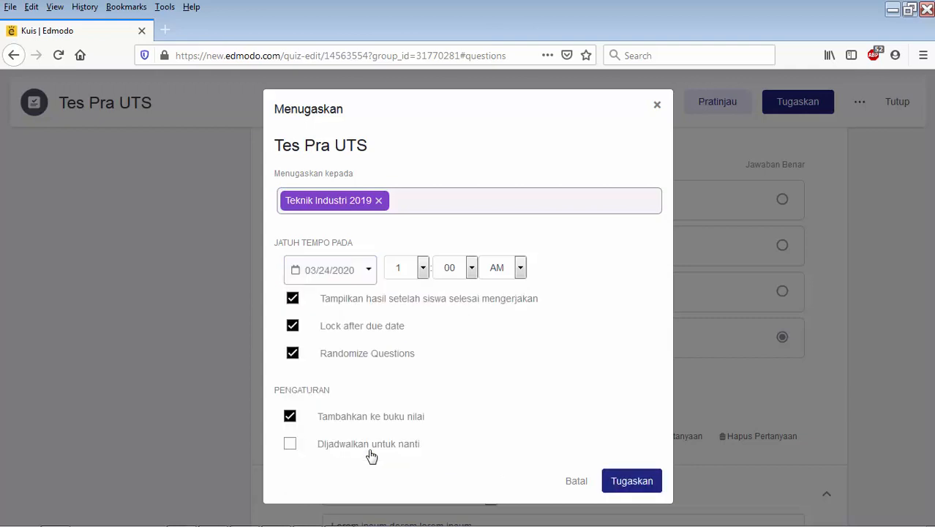
click(423, 269)
click(423, 269)
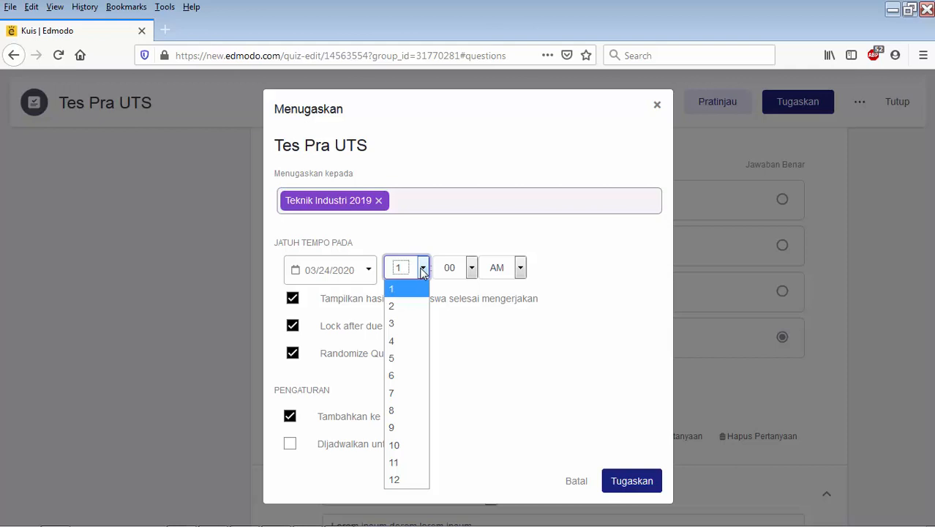
click(423, 269)
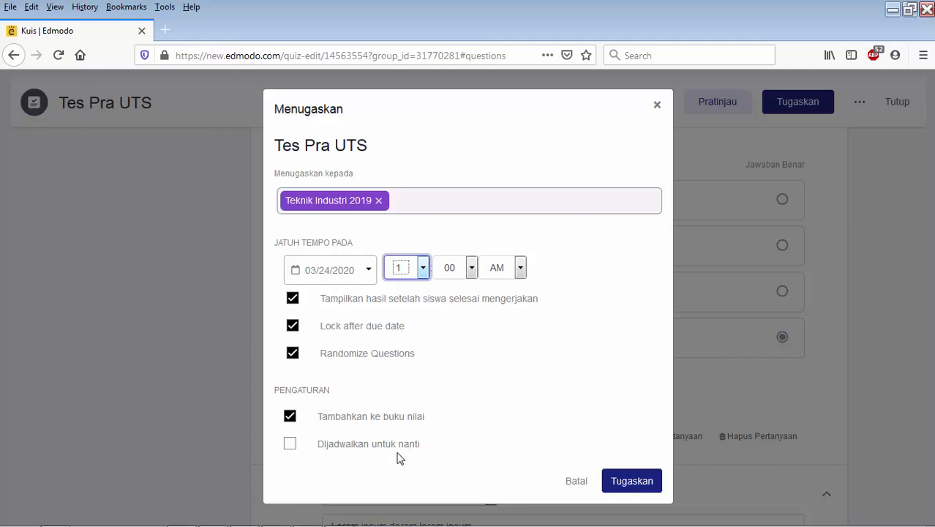
- Try scheduling the quiz's delivery for 03/19/2020 at 1:00 AM, and turn the scheduling off again
click(289, 445)
scroll(513, 410, down, 2)
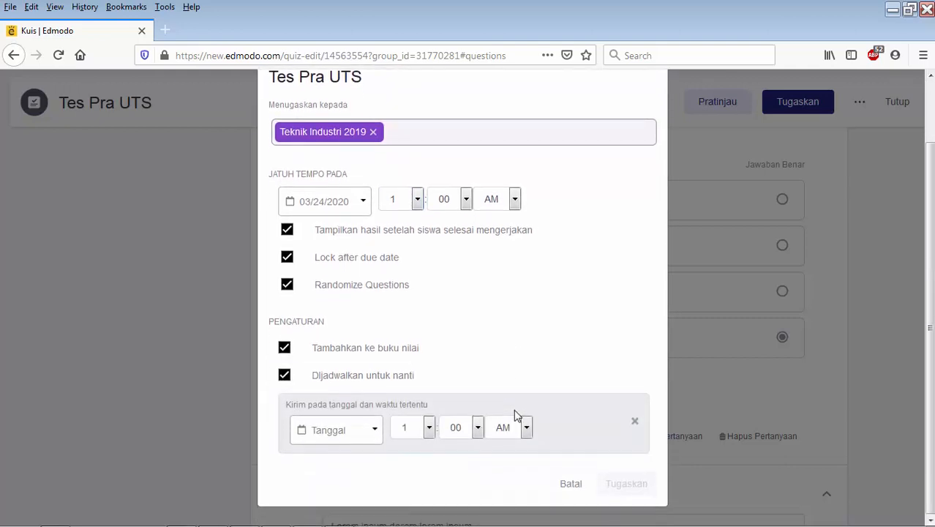
click(376, 436)
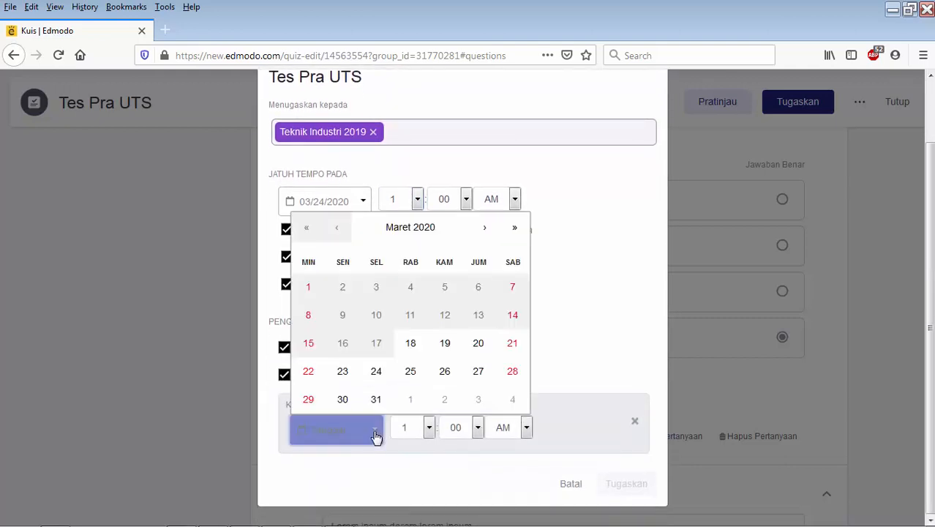
click(446, 344)
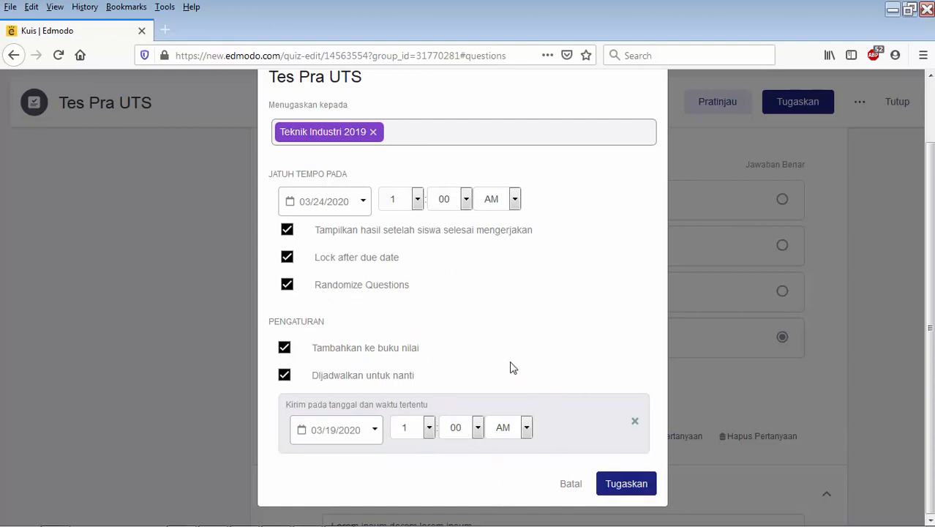
click(285, 376)
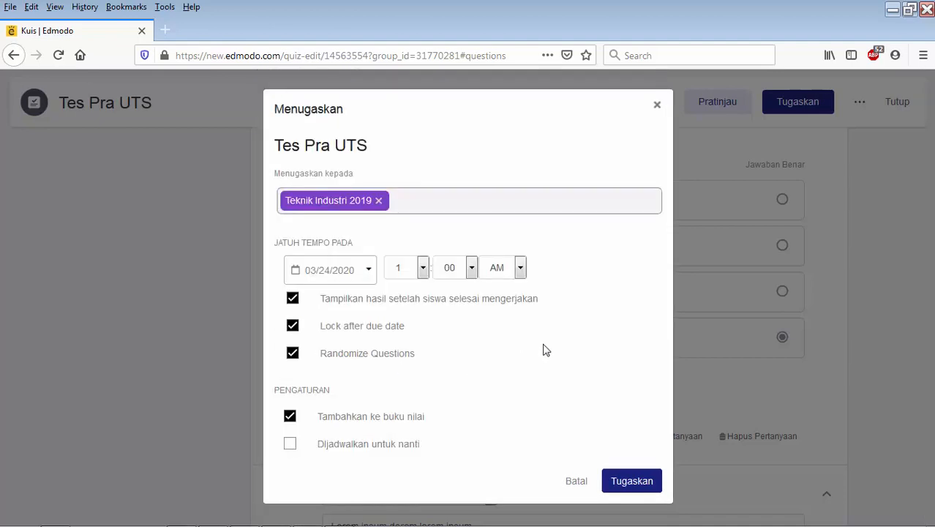
- Assign the quiz to the class, dismiss the confirmation and check the Tes Pra UTS post in the class feed
click(653, 482)
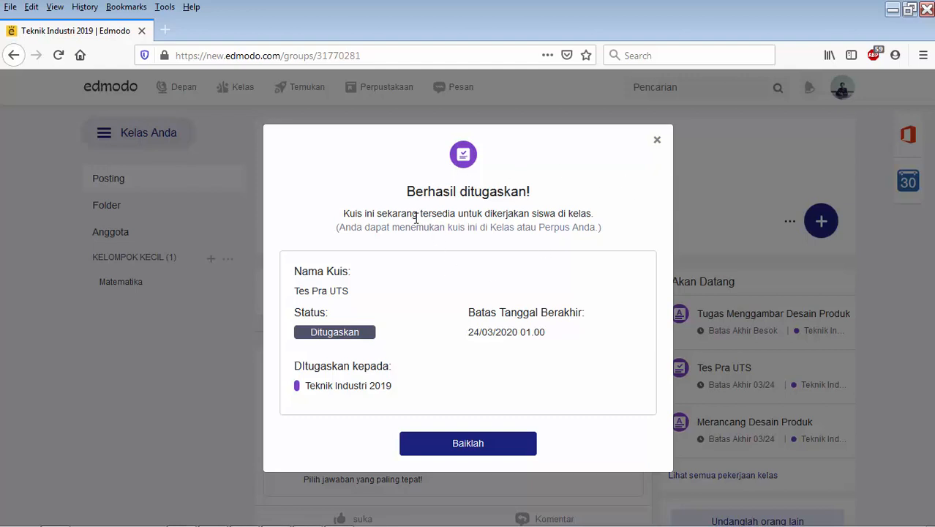
click(496, 450)
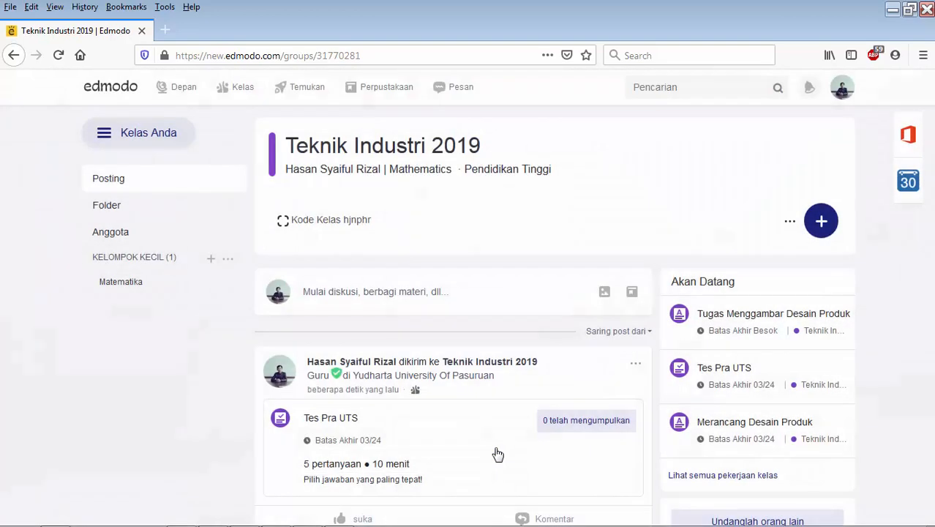
scroll(651, 347, down, 2)
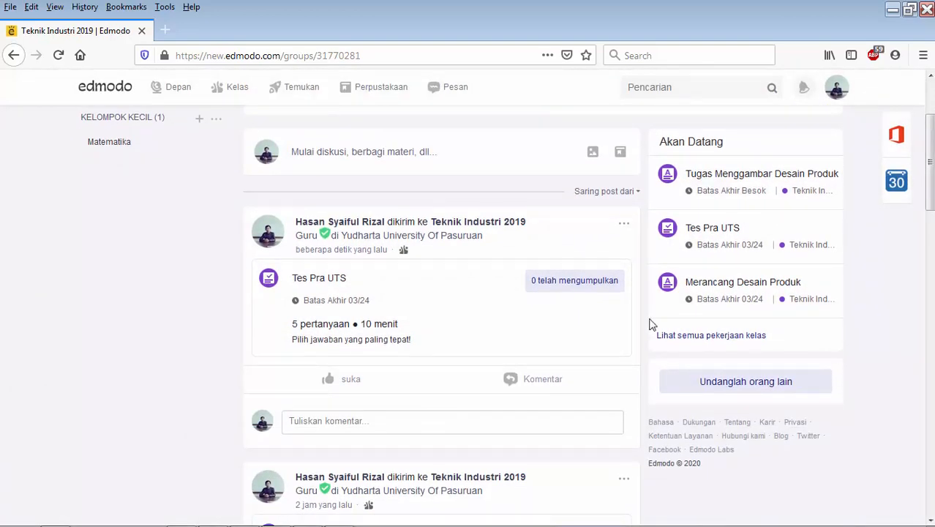